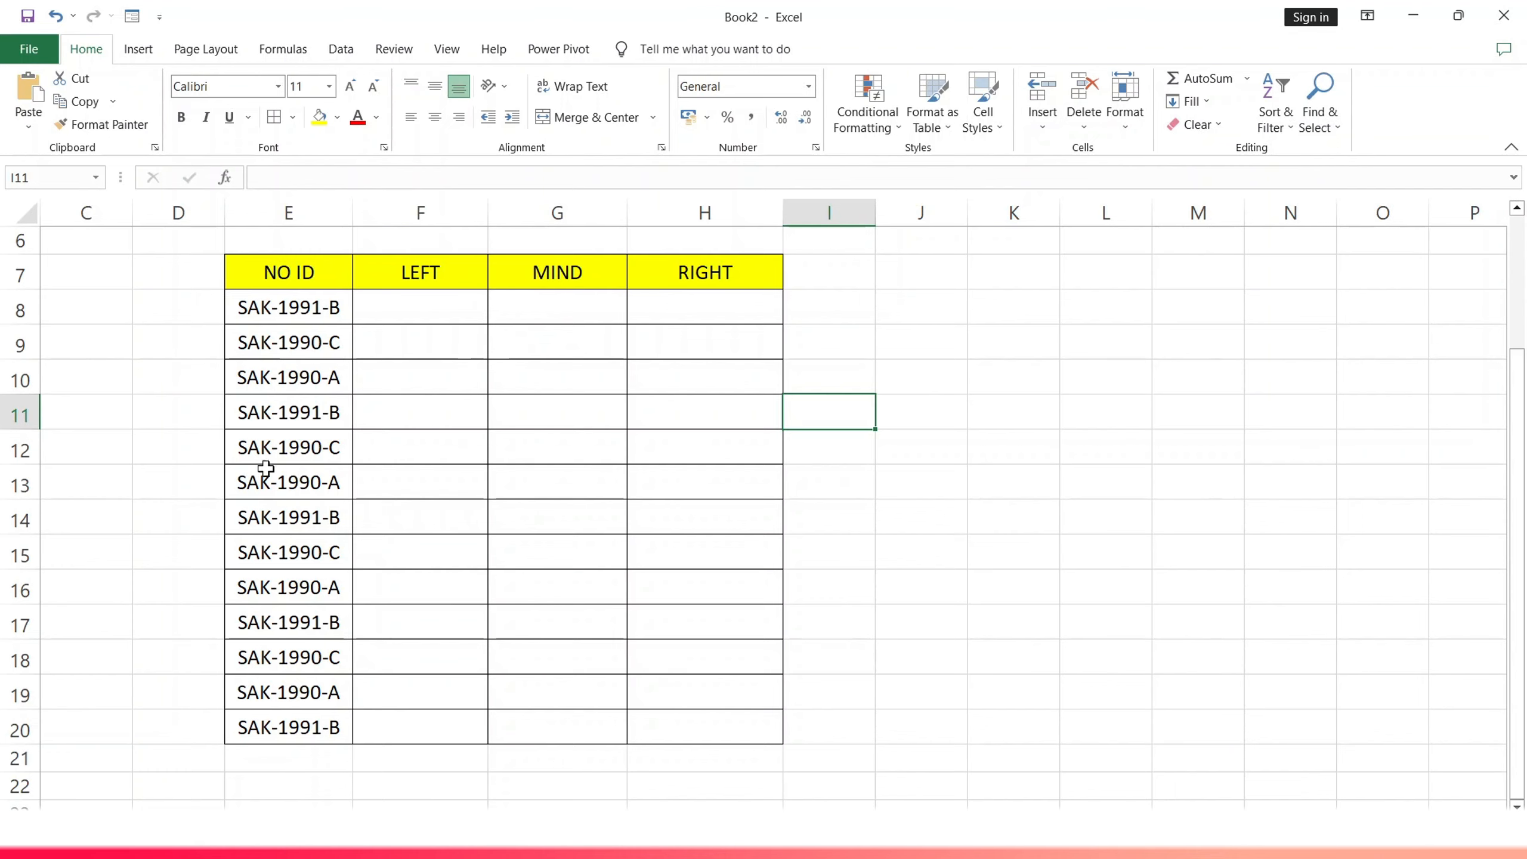
Fill the LEFT header cell F7 with light blue
left_click(424, 270)
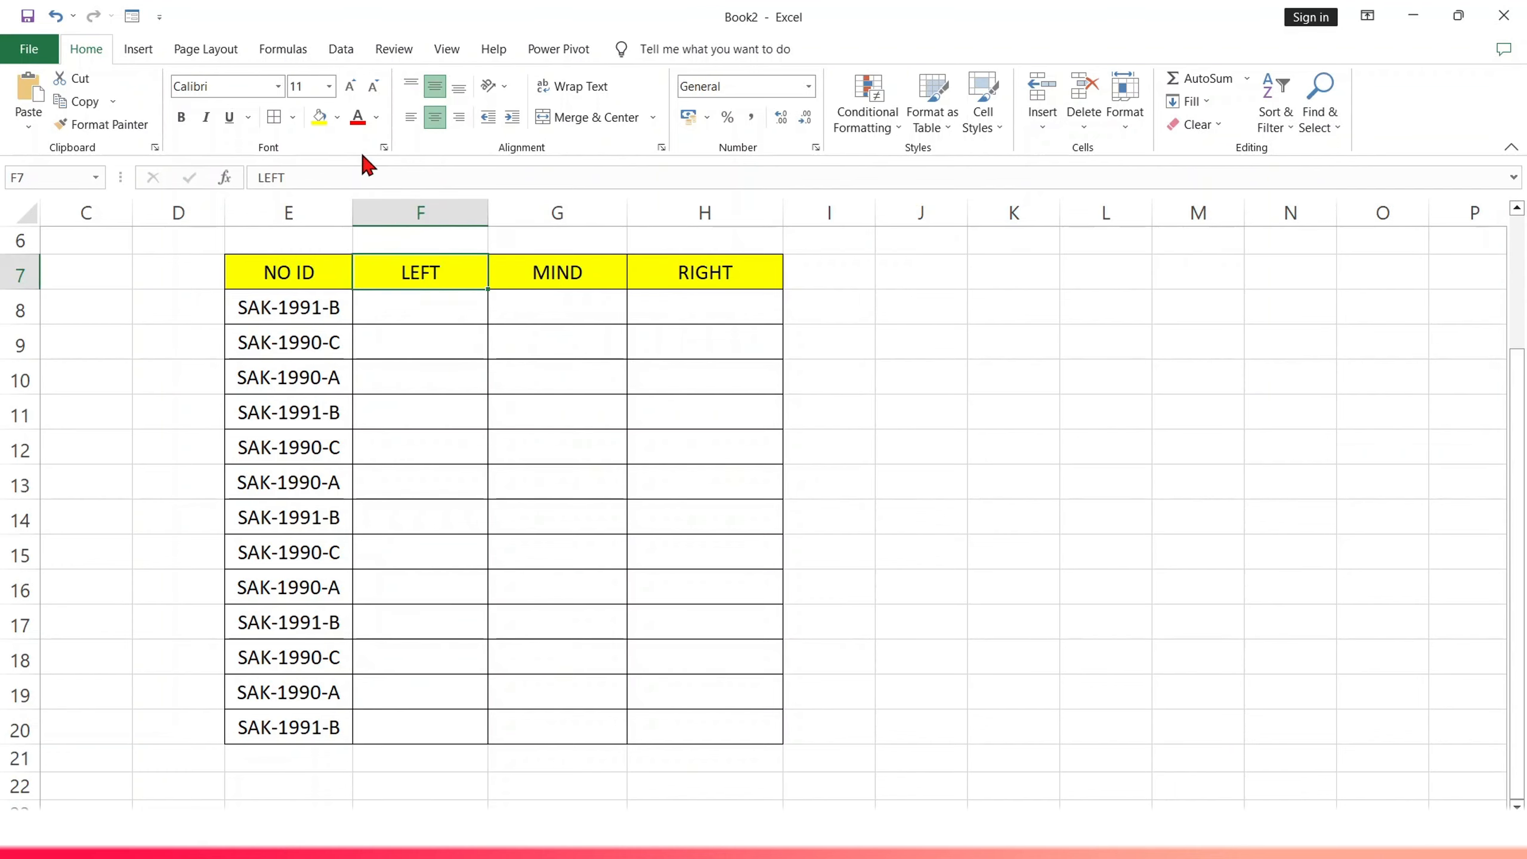
left_click(337, 117)
left_click(398, 194)
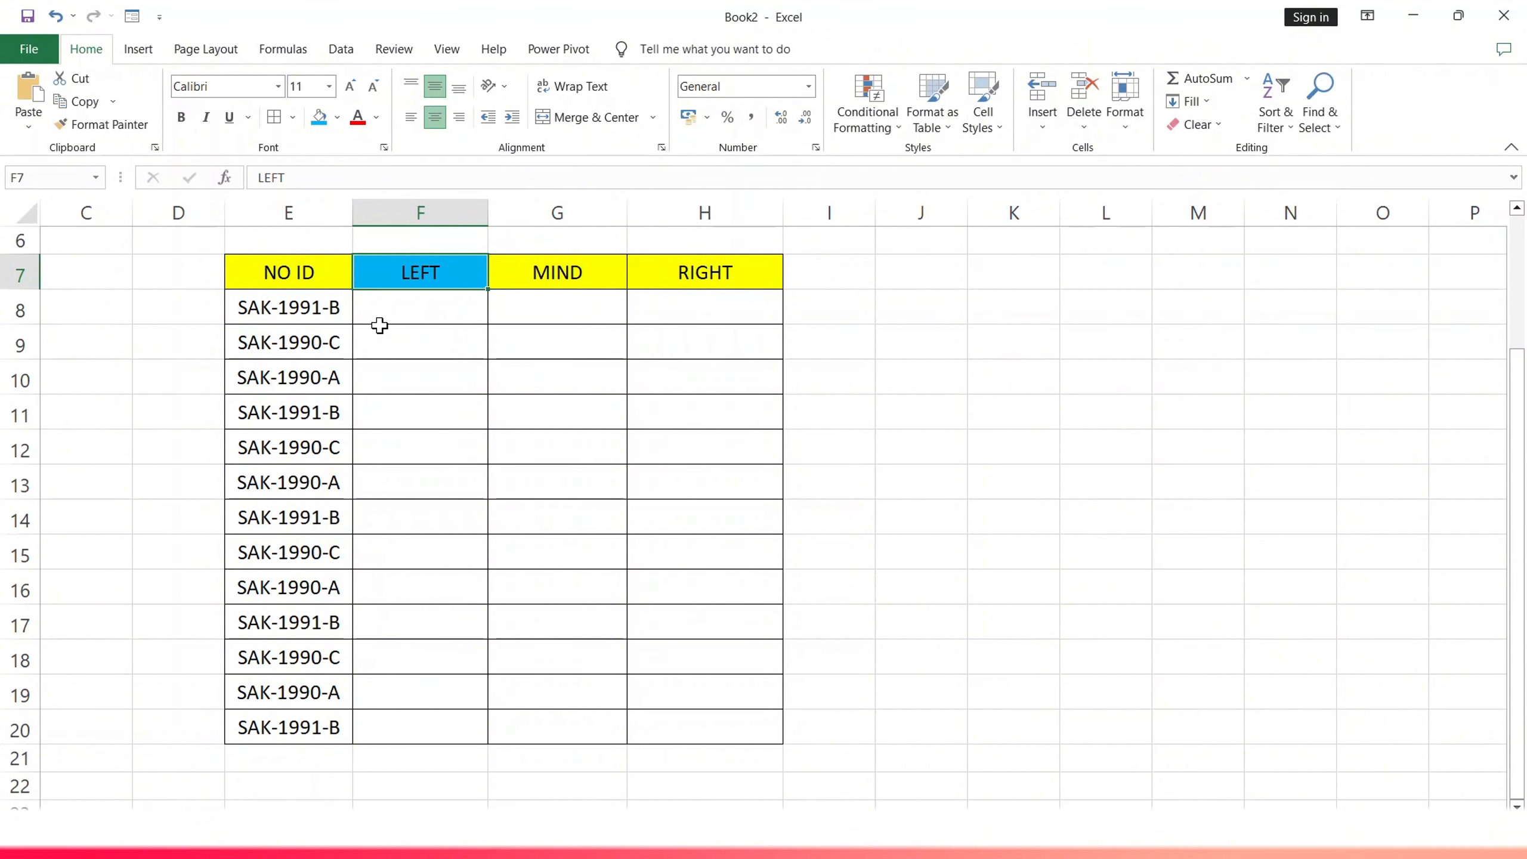
Enter the formula =LEFT(E8;3) in cell F8 to extract the first three characters of the ID
left_click(386, 302)
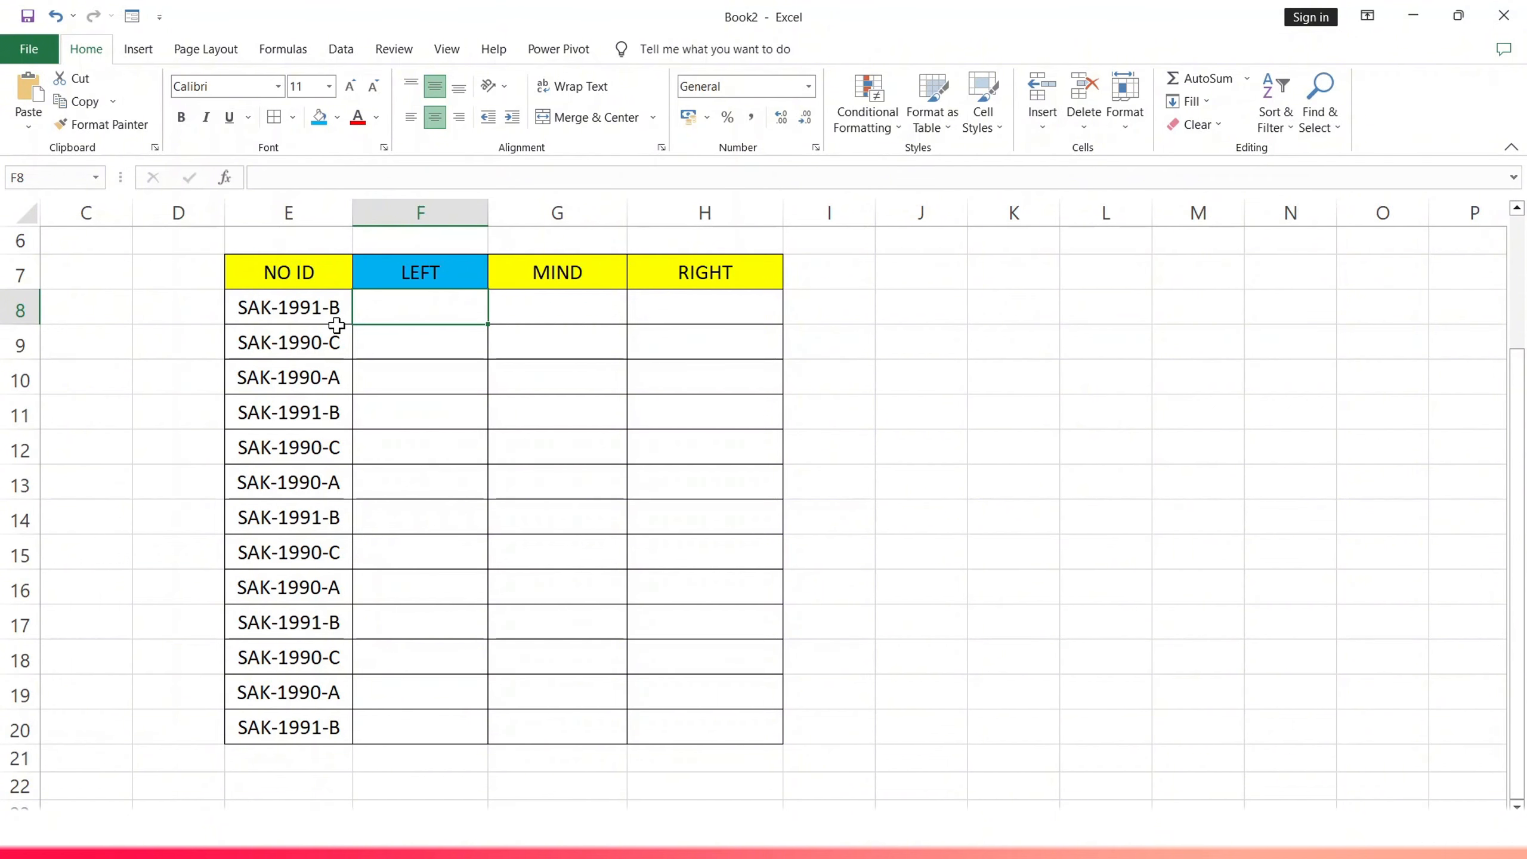
type("=LEFT")
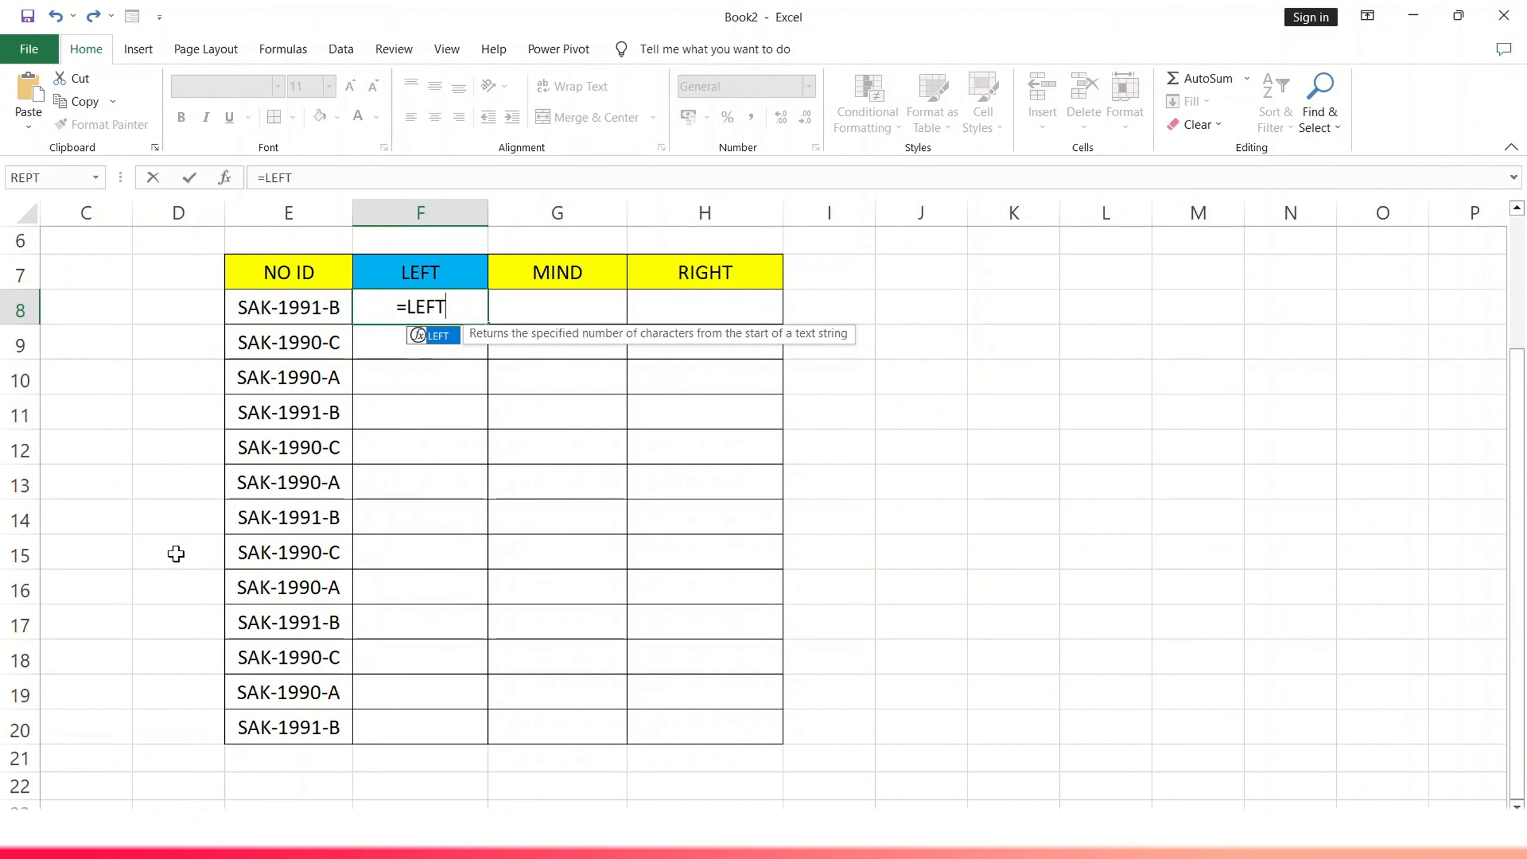
type("(")
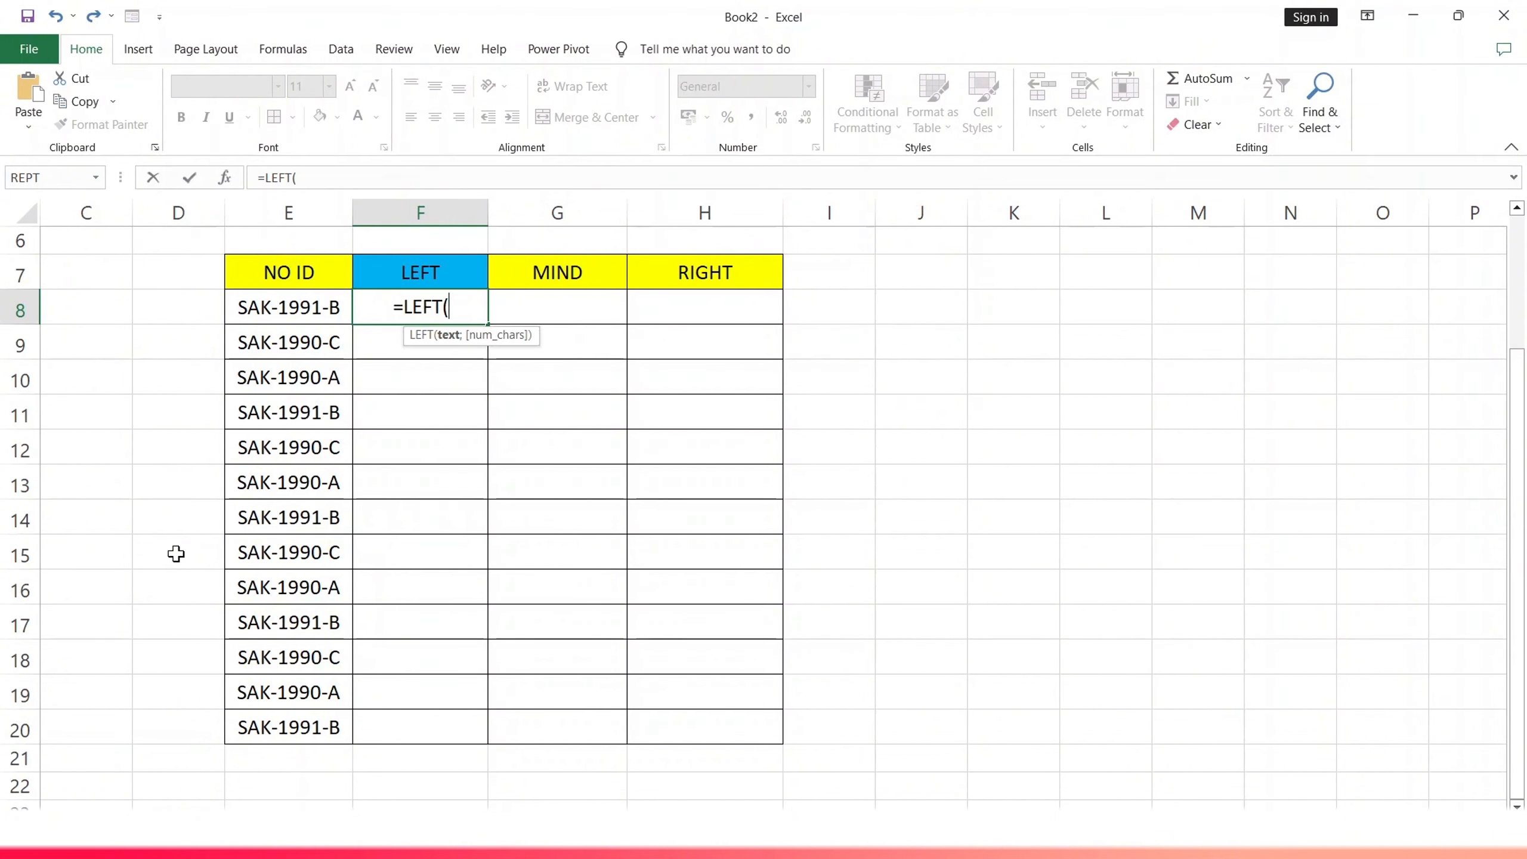
left_click(282, 305)
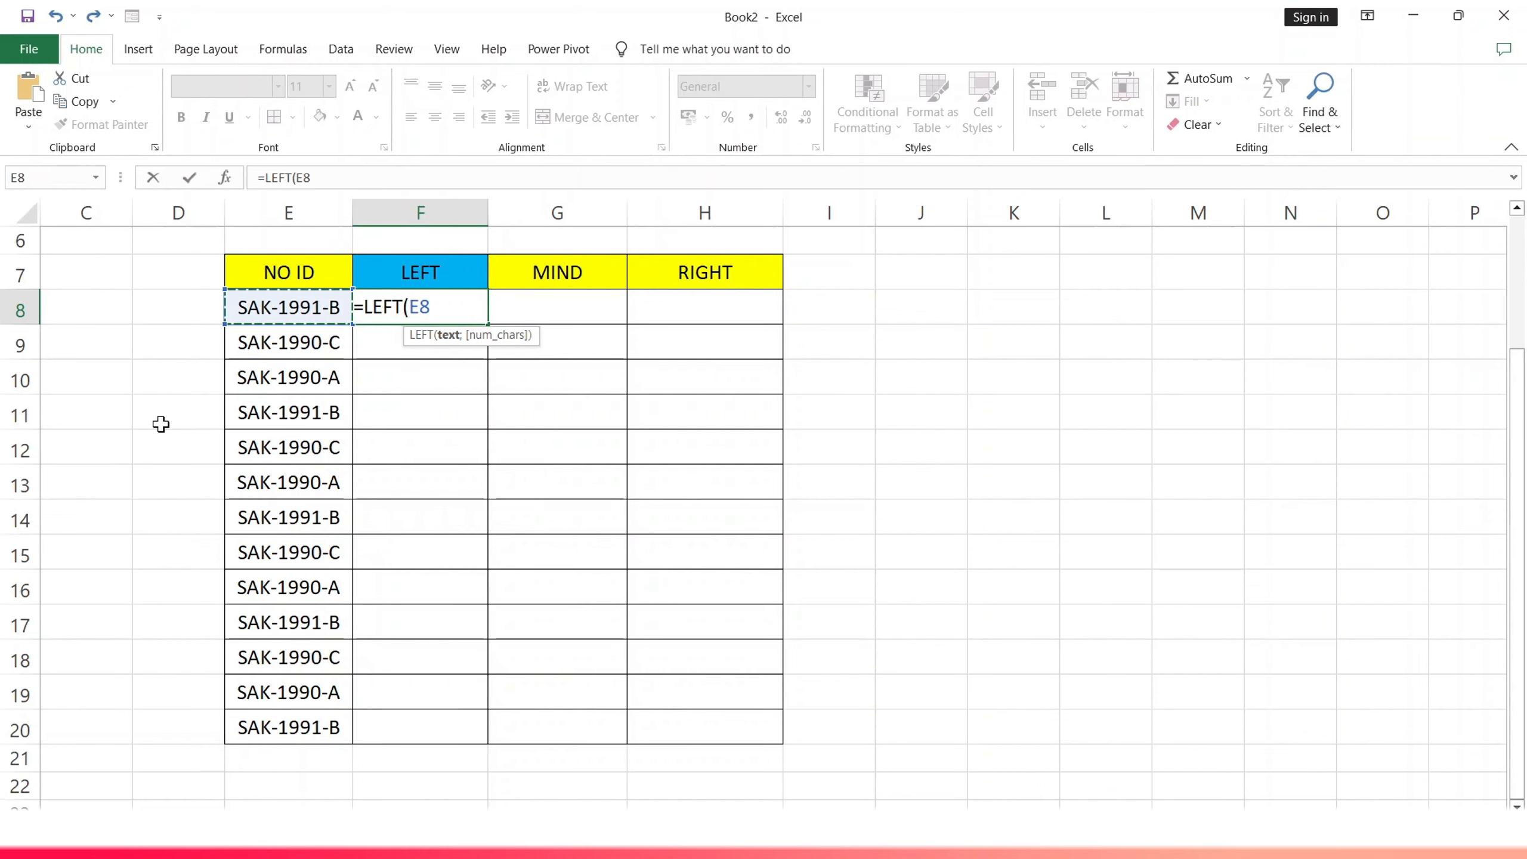
type(";")
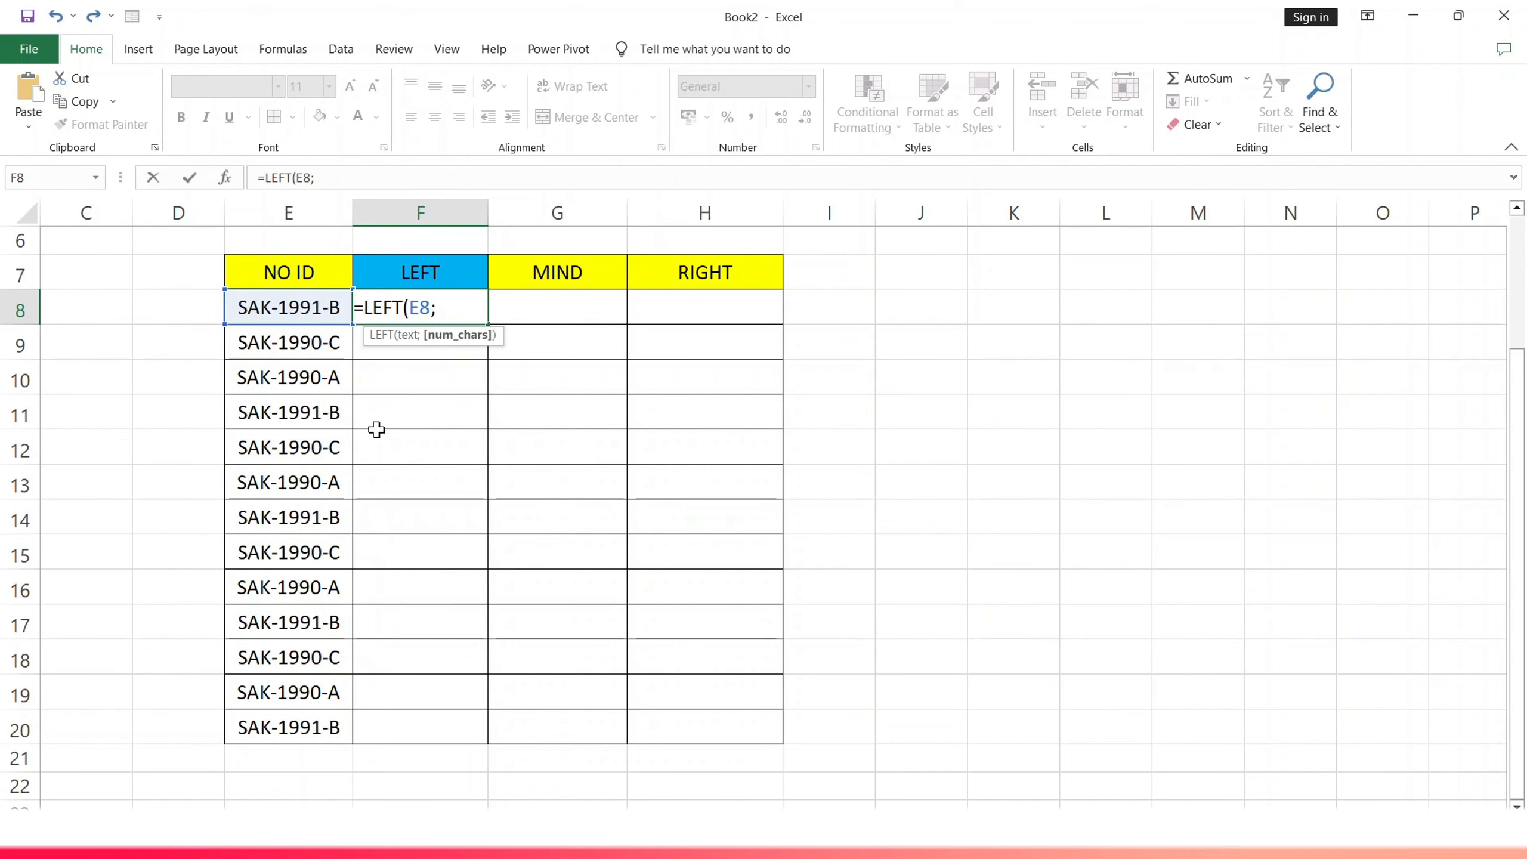
type("3)")
key("Return")
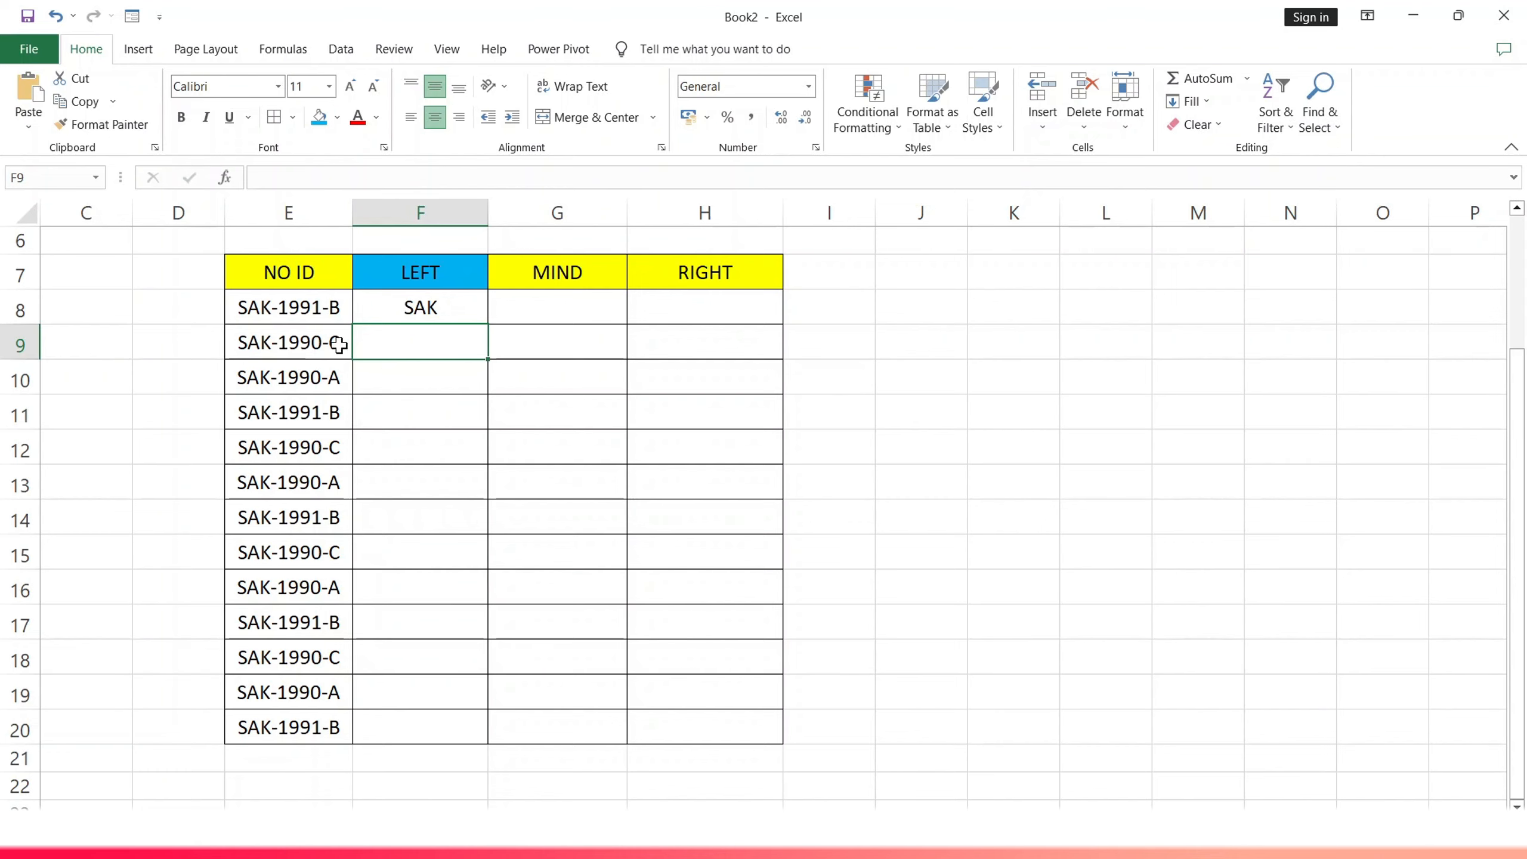
Enter =LEFT(E9;4) in cell F9 and fill the F8:F9 formulas down the LEFT column to row 20
double_click(392, 344)
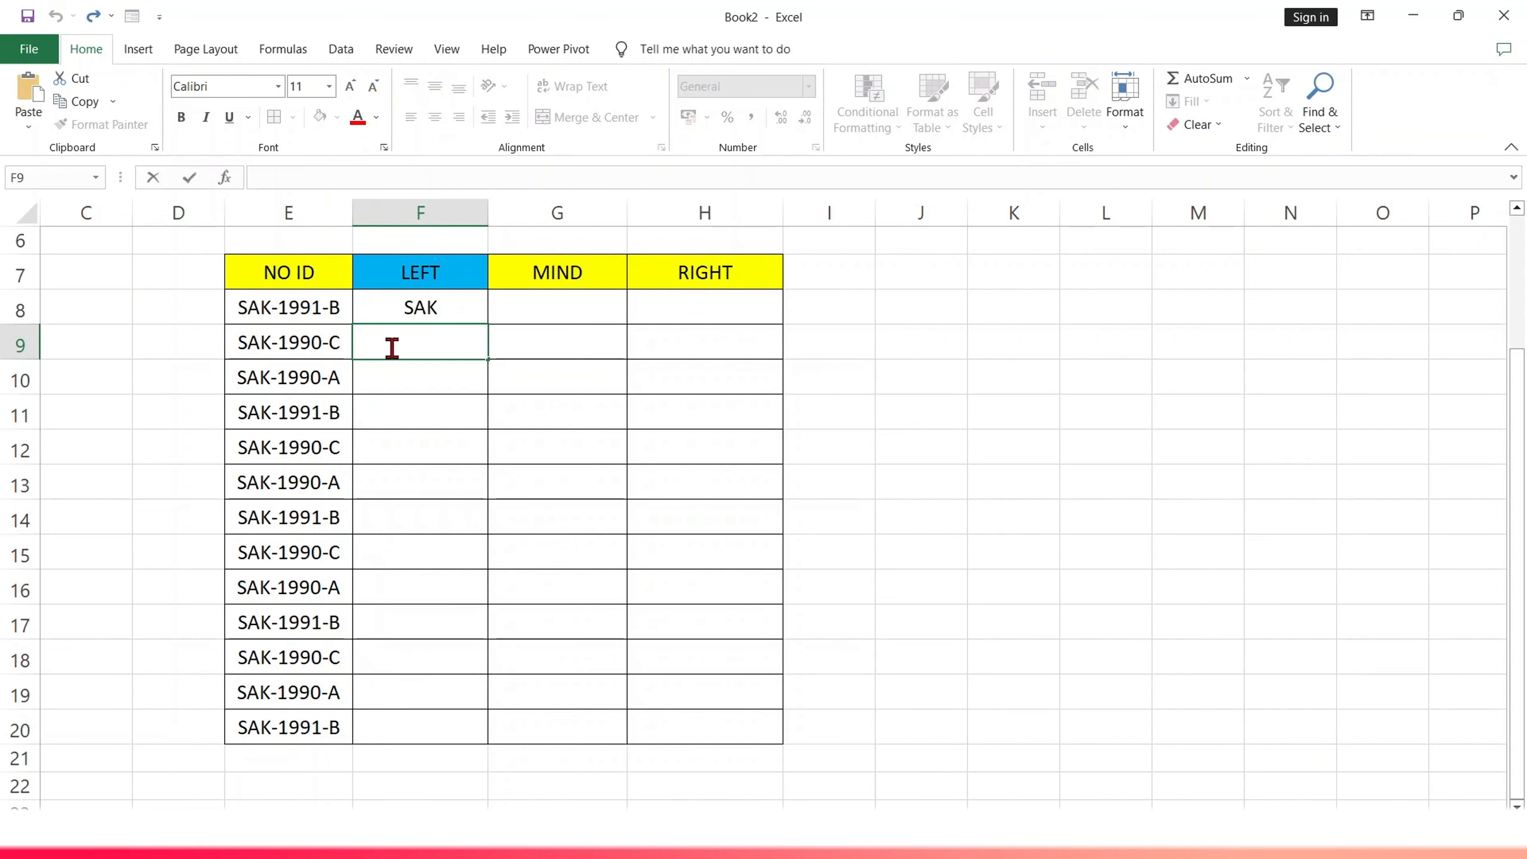
type("=")
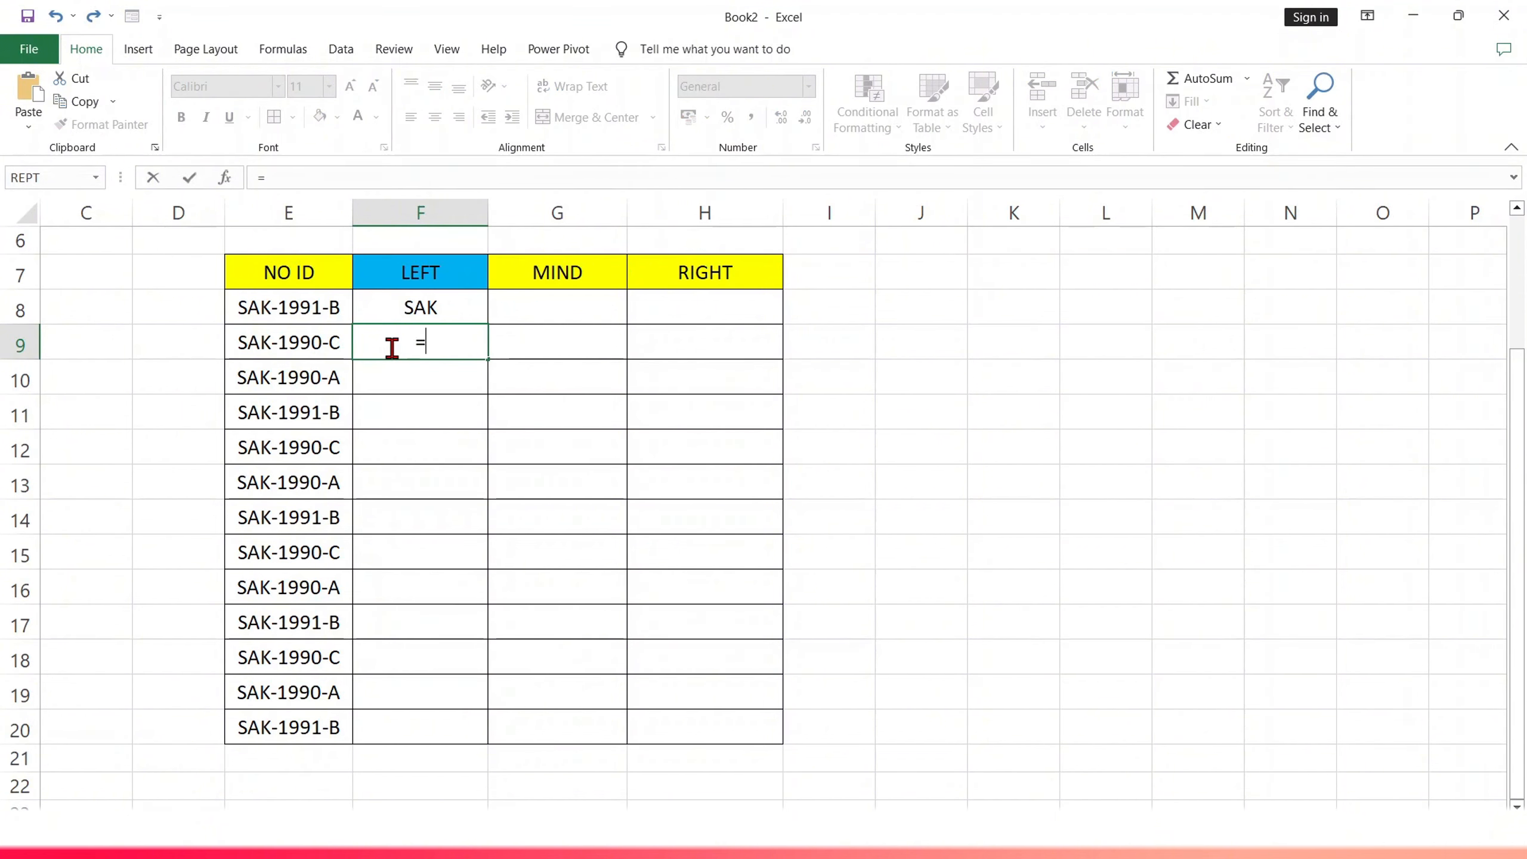
type("LEFT")
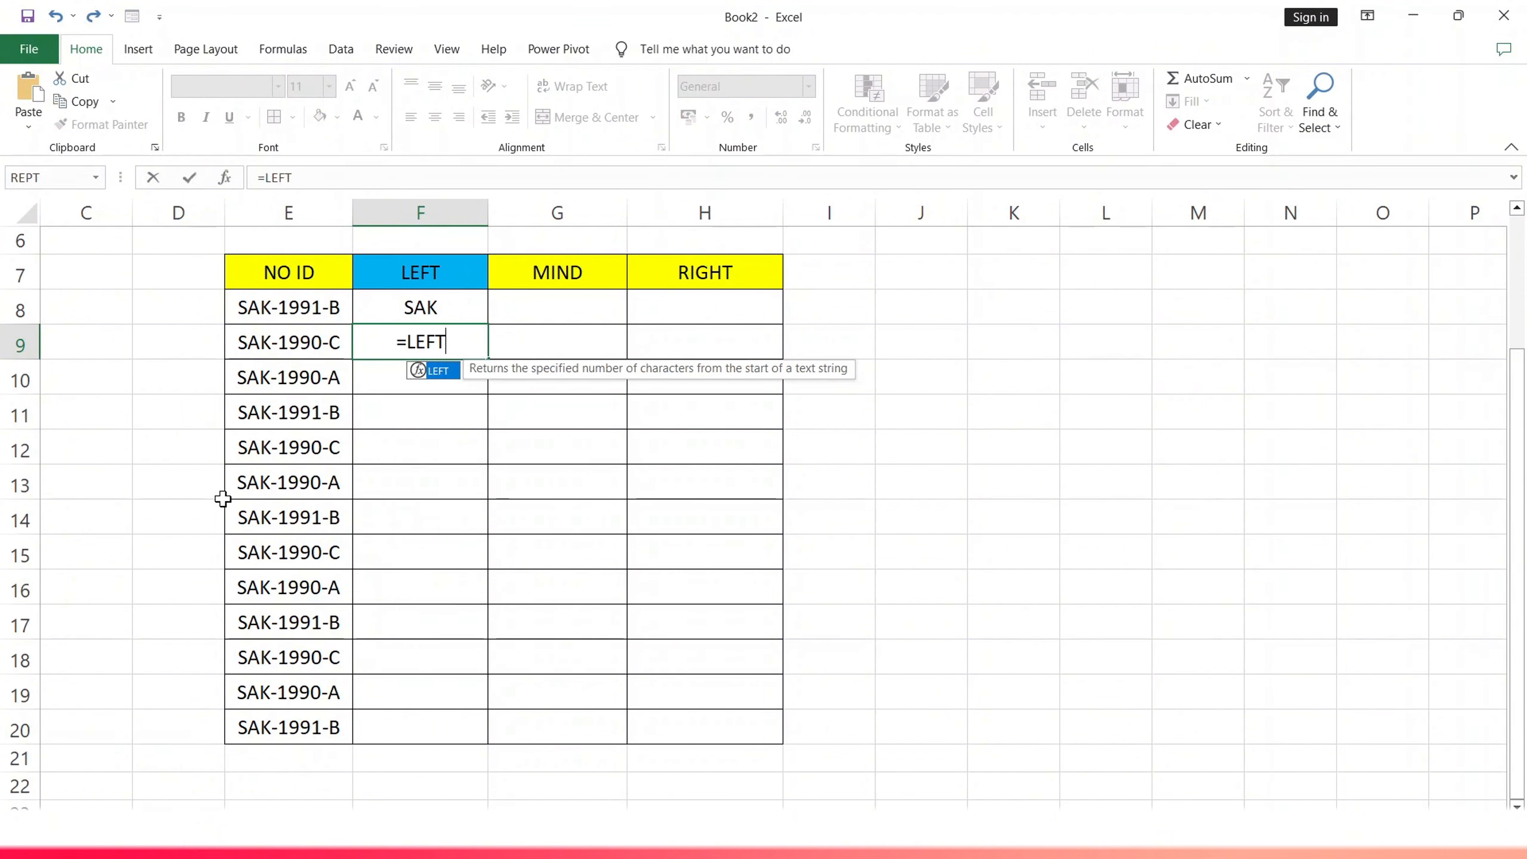
type("(")
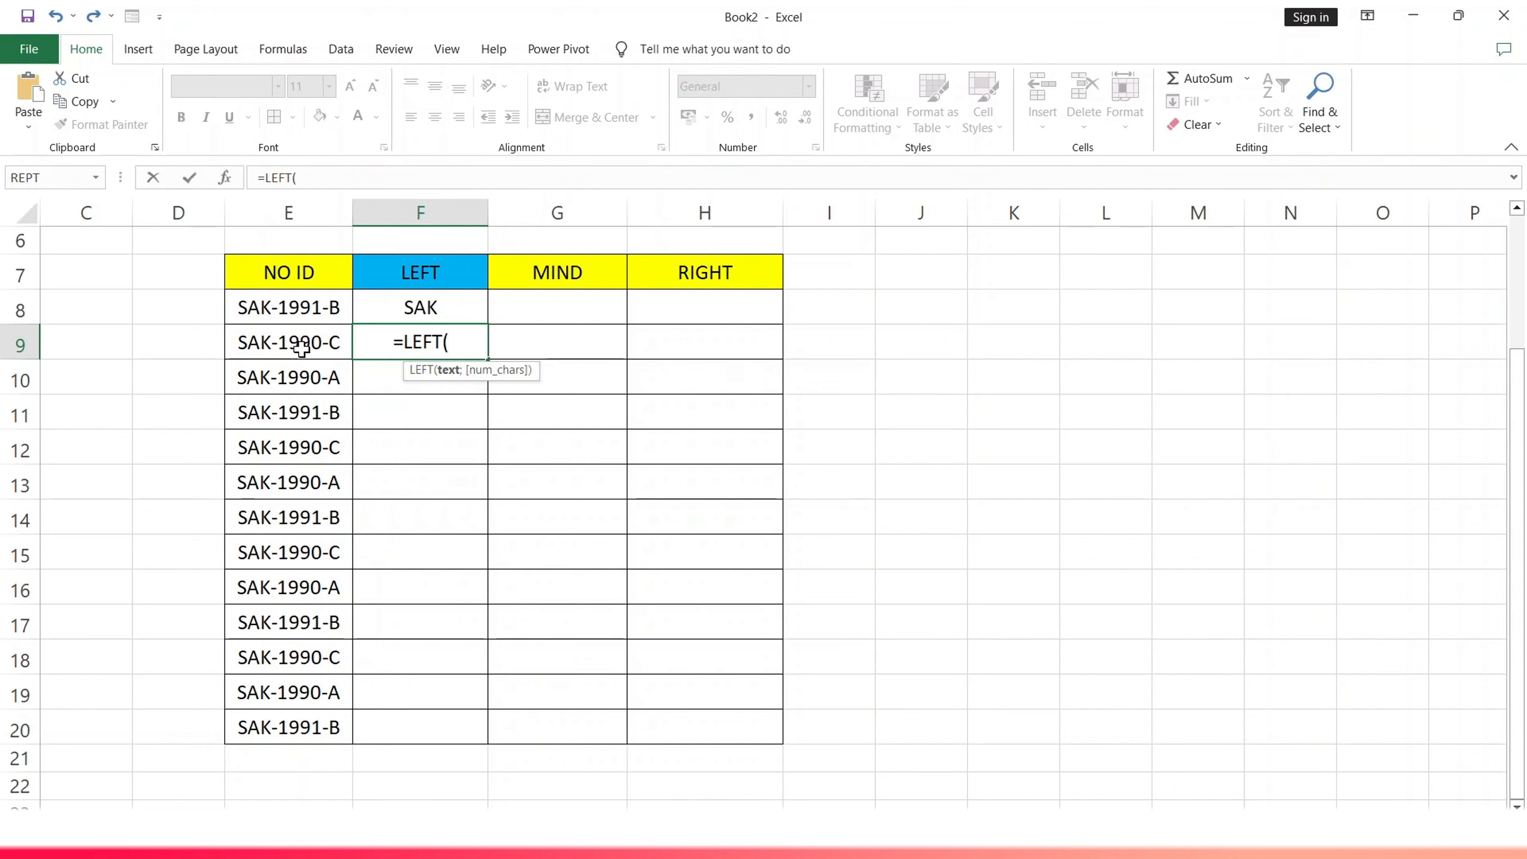
left_click(283, 343)
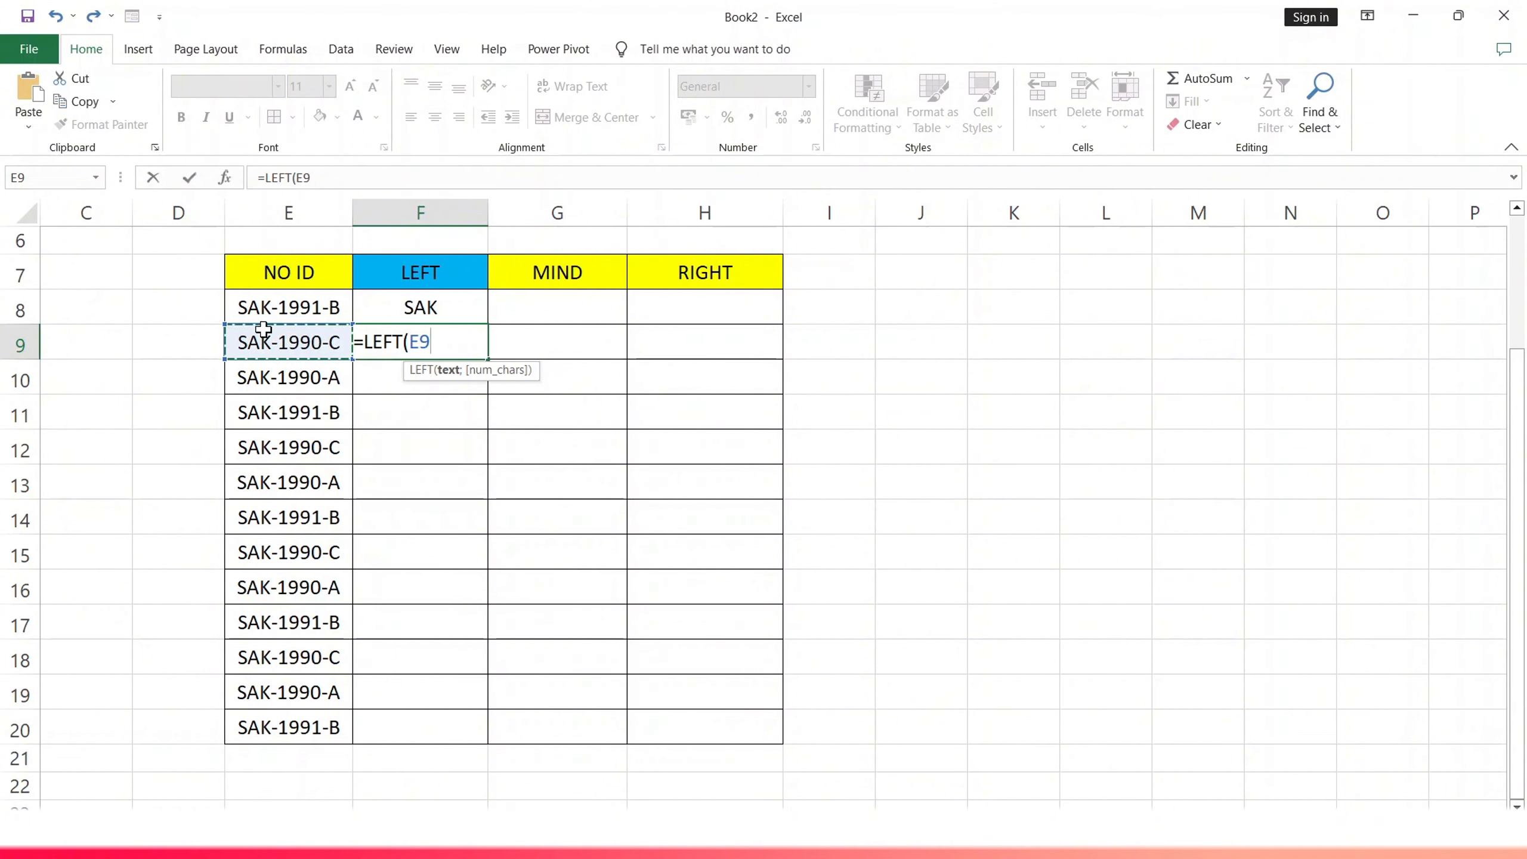
type(";")
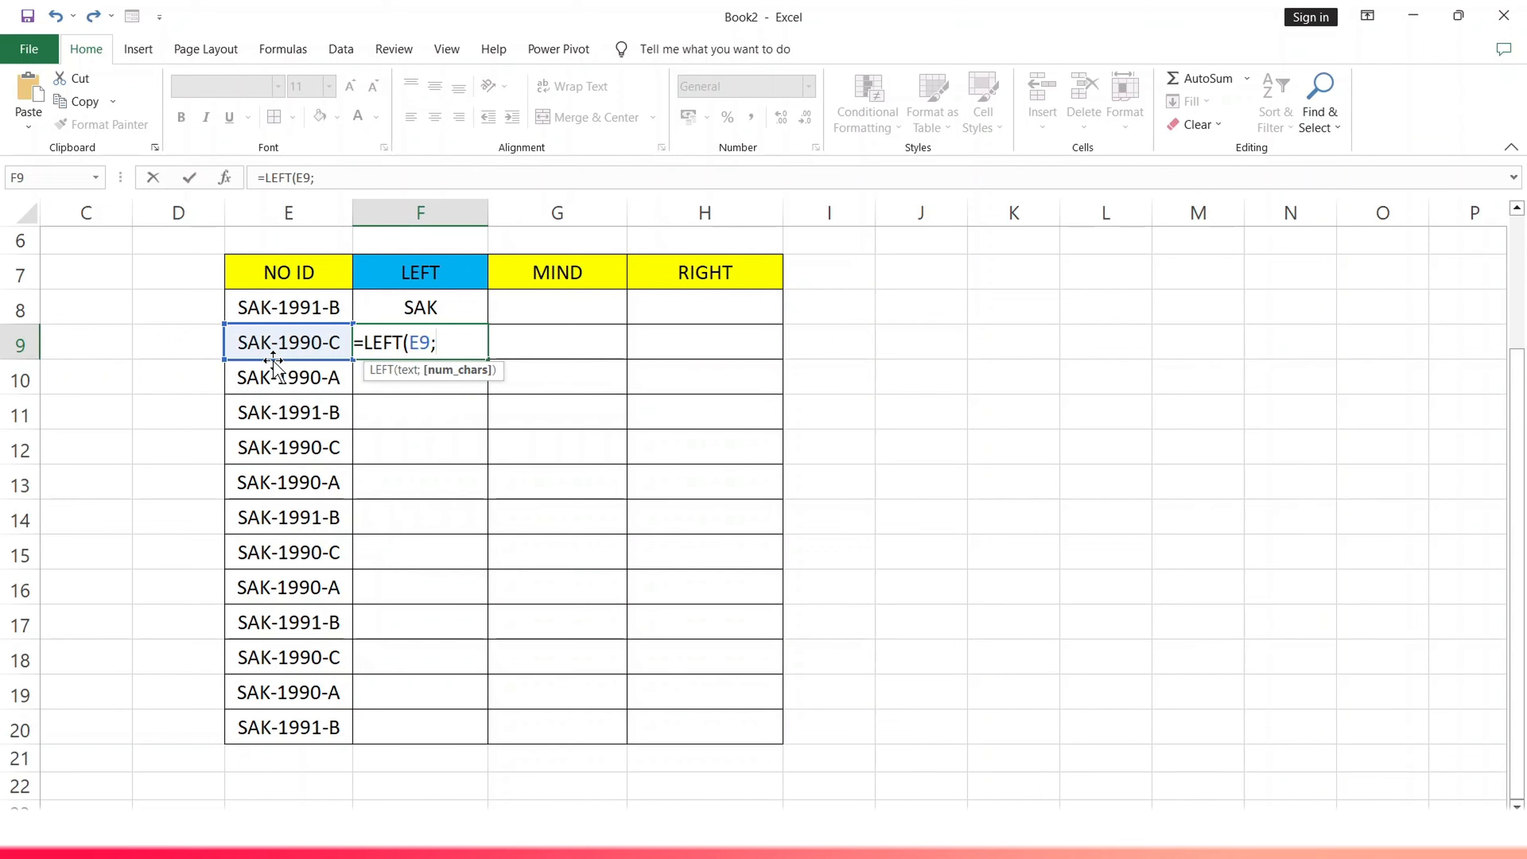
type("4)")
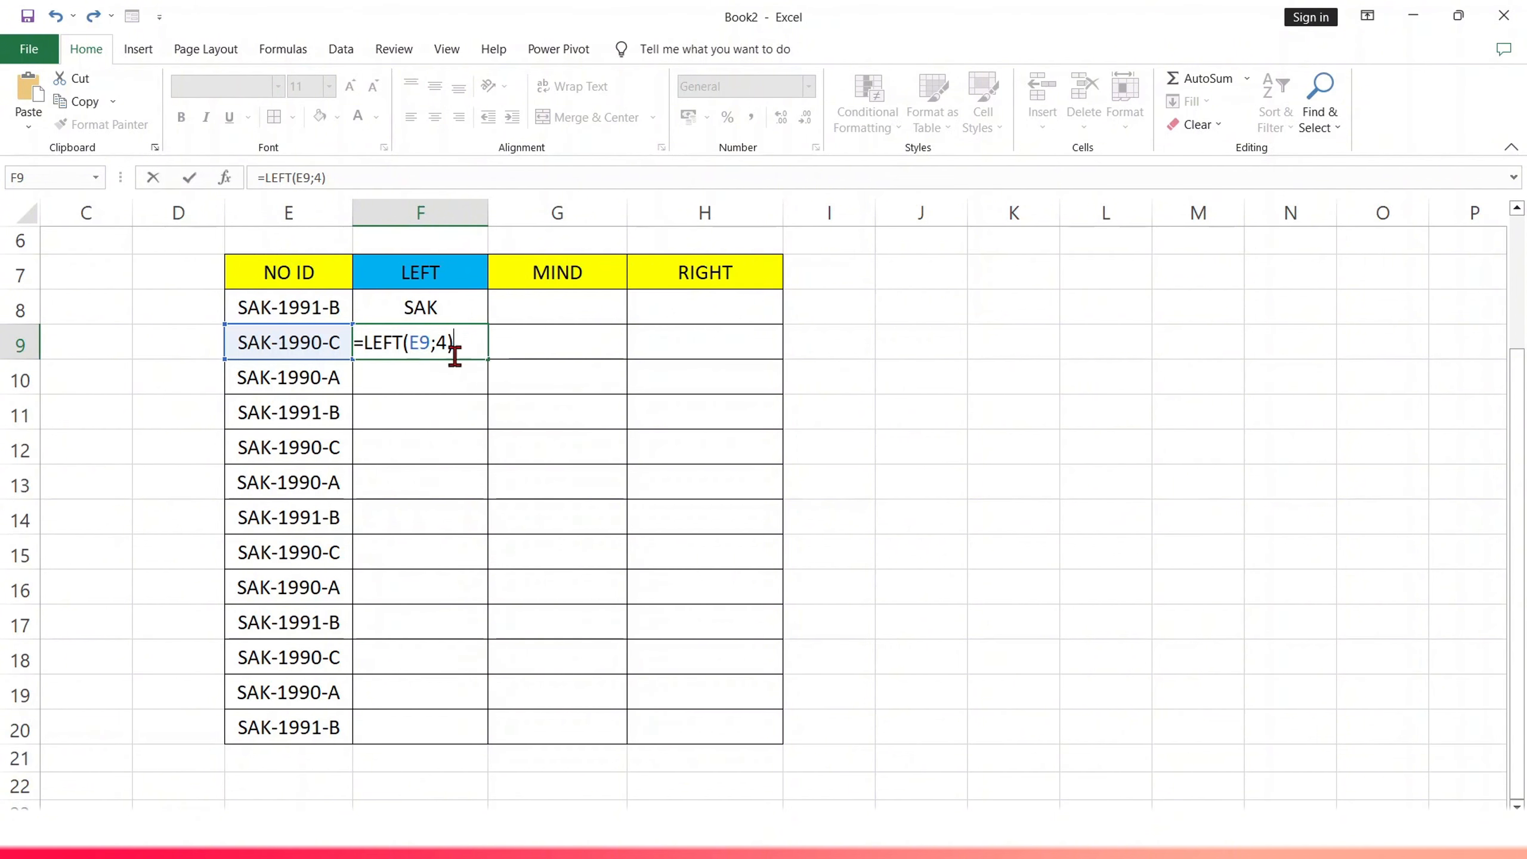
key("Return")
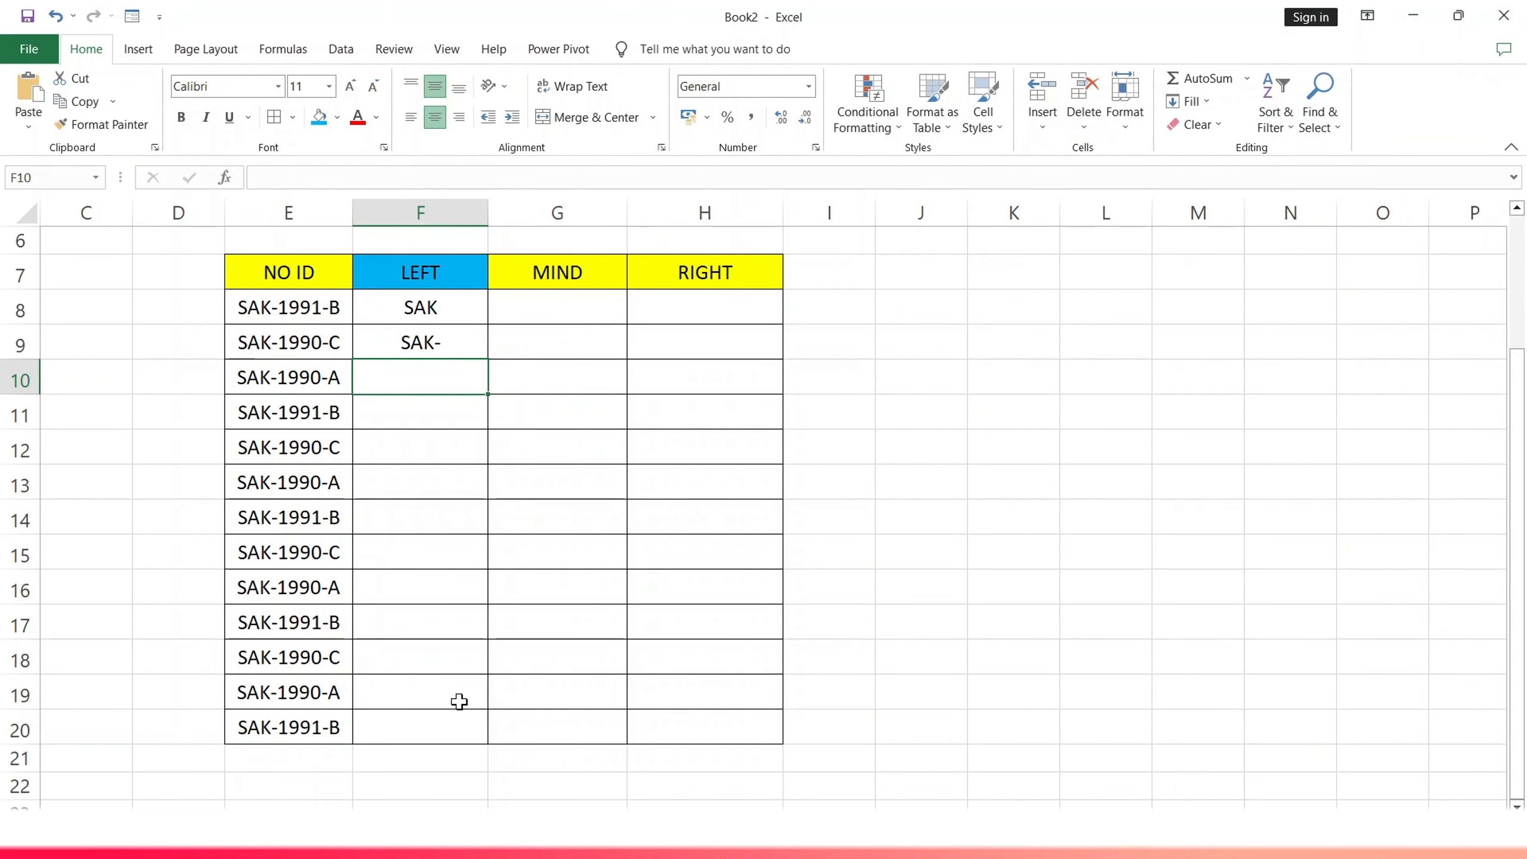
left_click_drag(421, 307, 477, 732)
Enter the formula =RIGHT(E8;1) in cell H8 to extract the last character of the ID
left_click(683, 297)
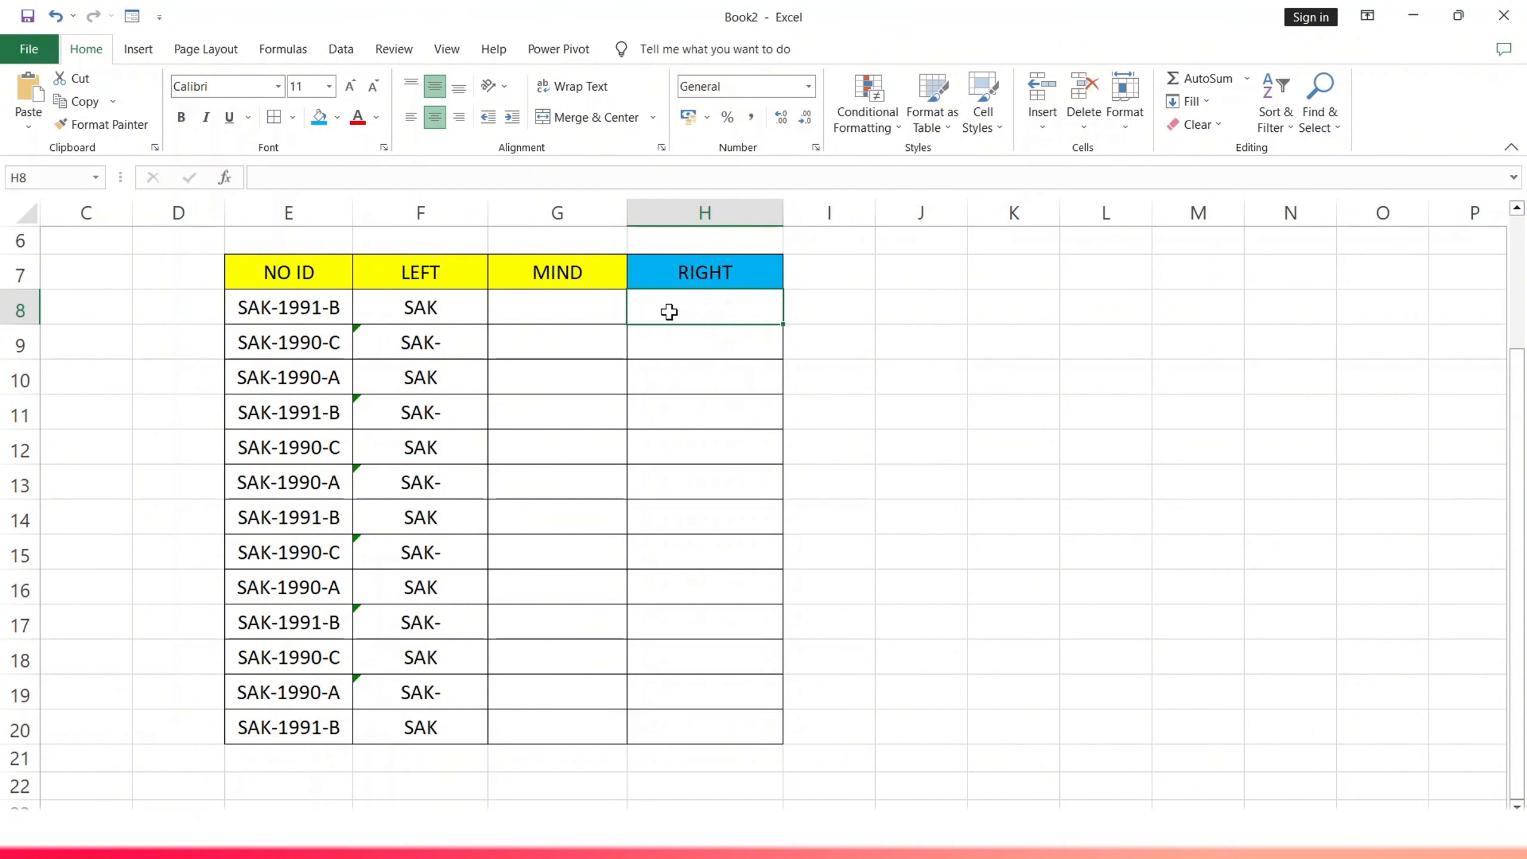
type("=")
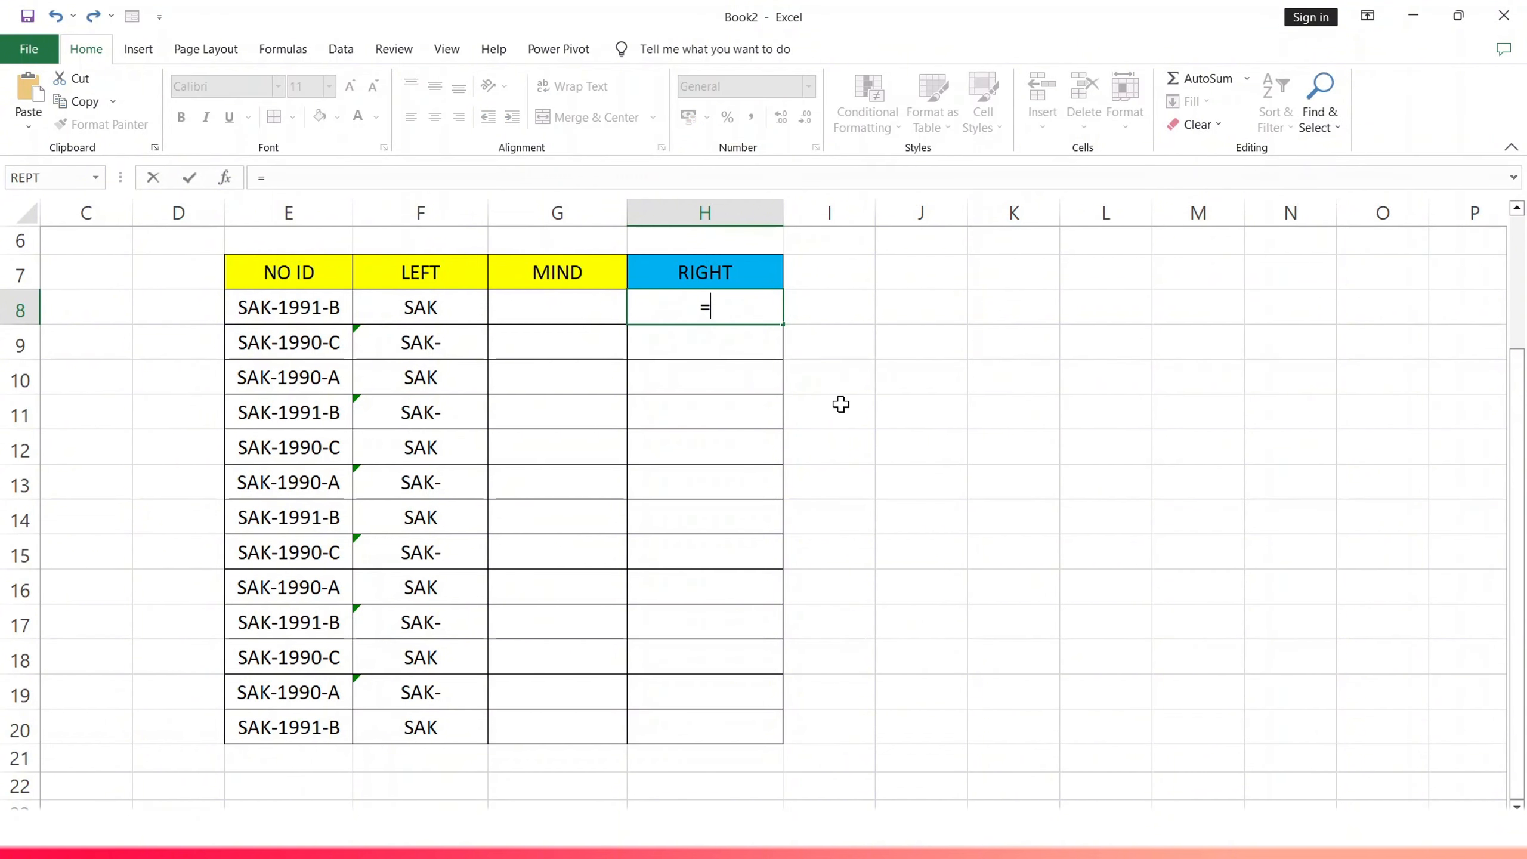
type("right")
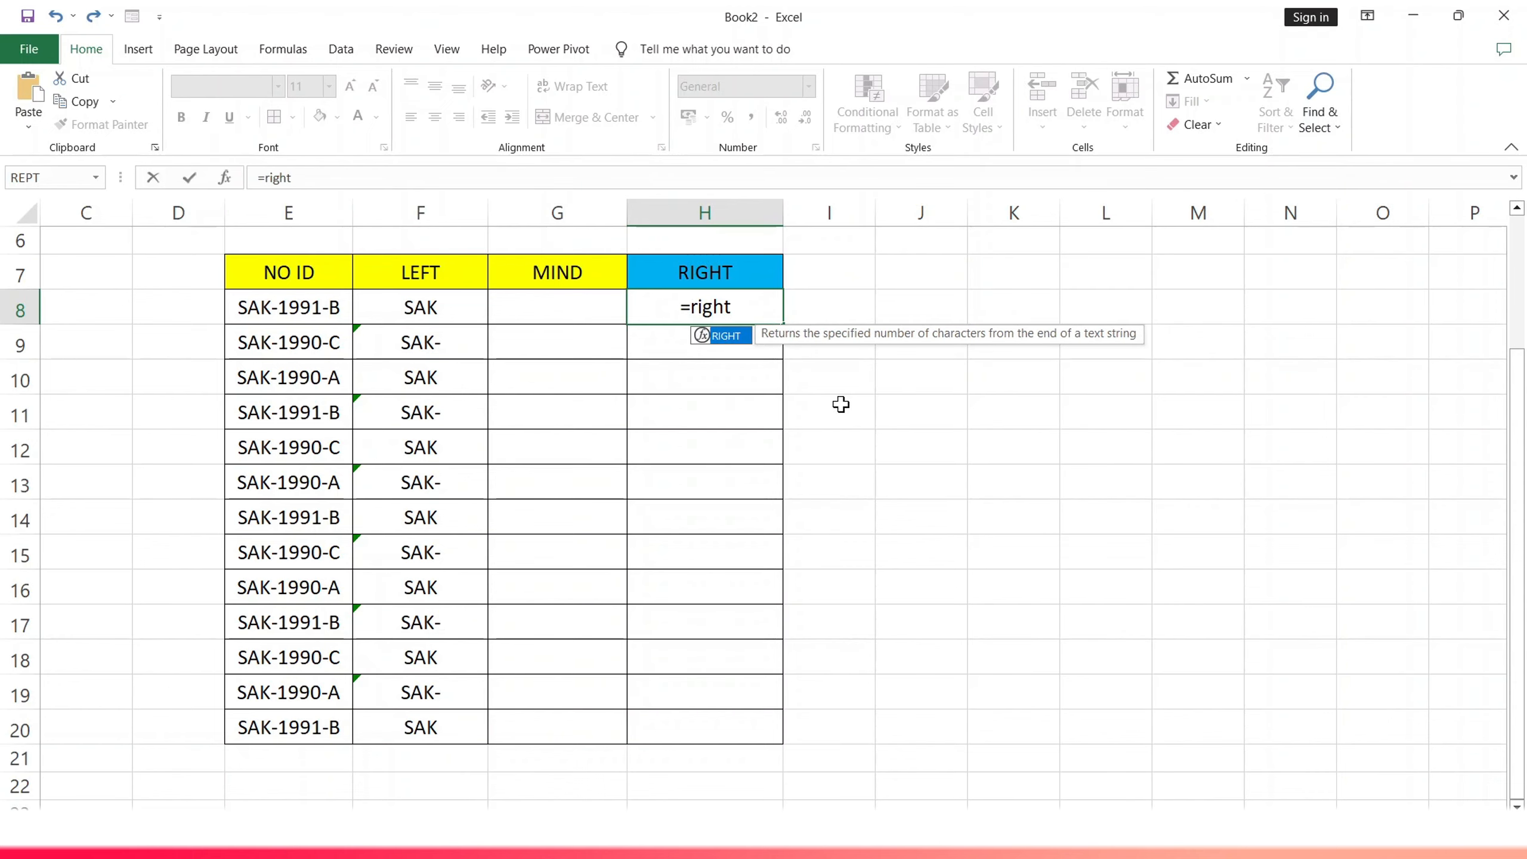
type("(")
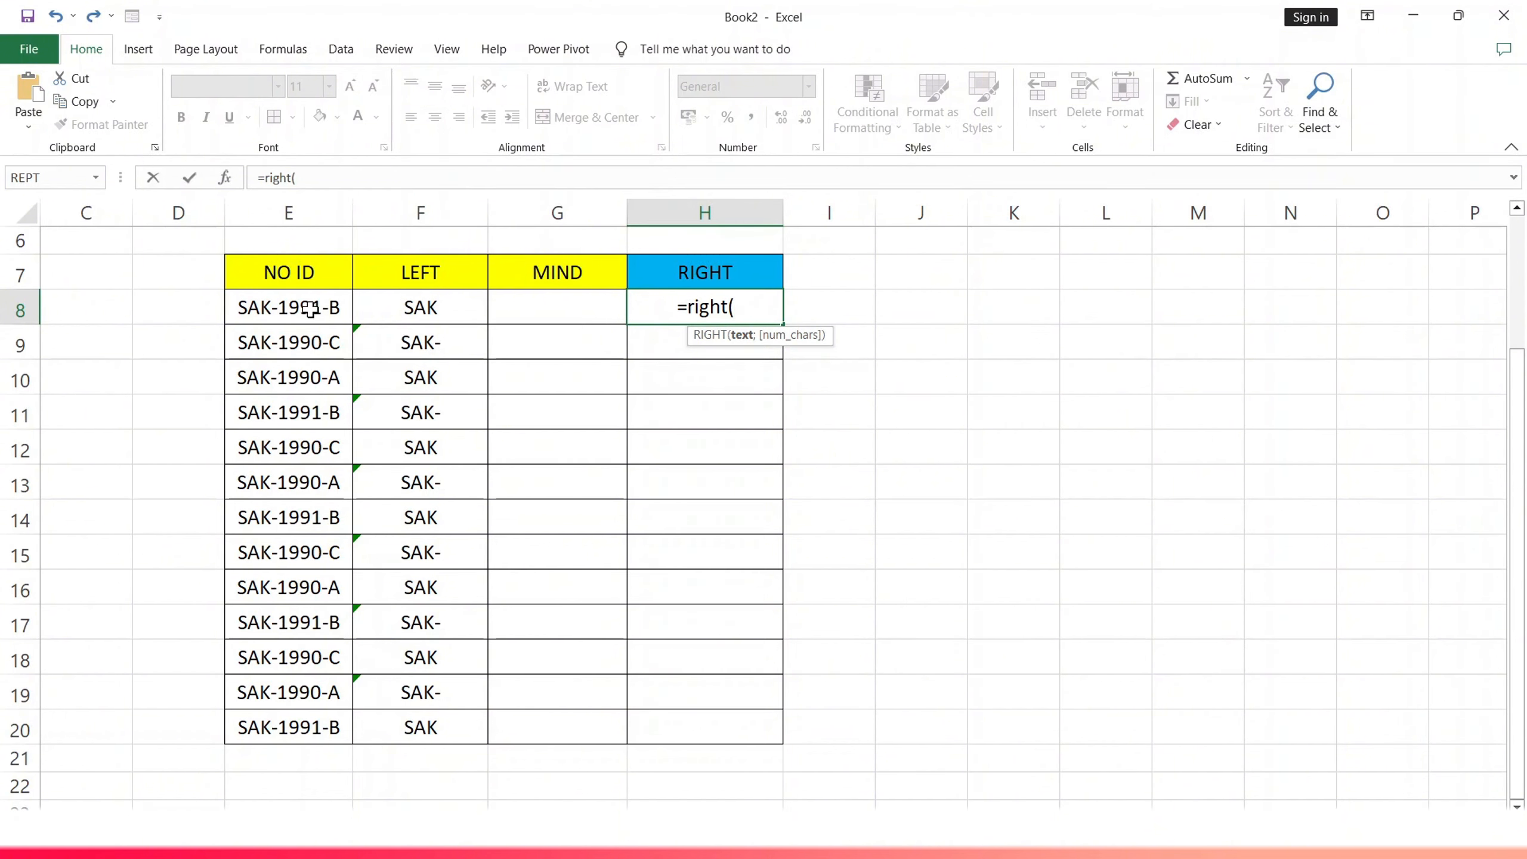
left_click(282, 312)
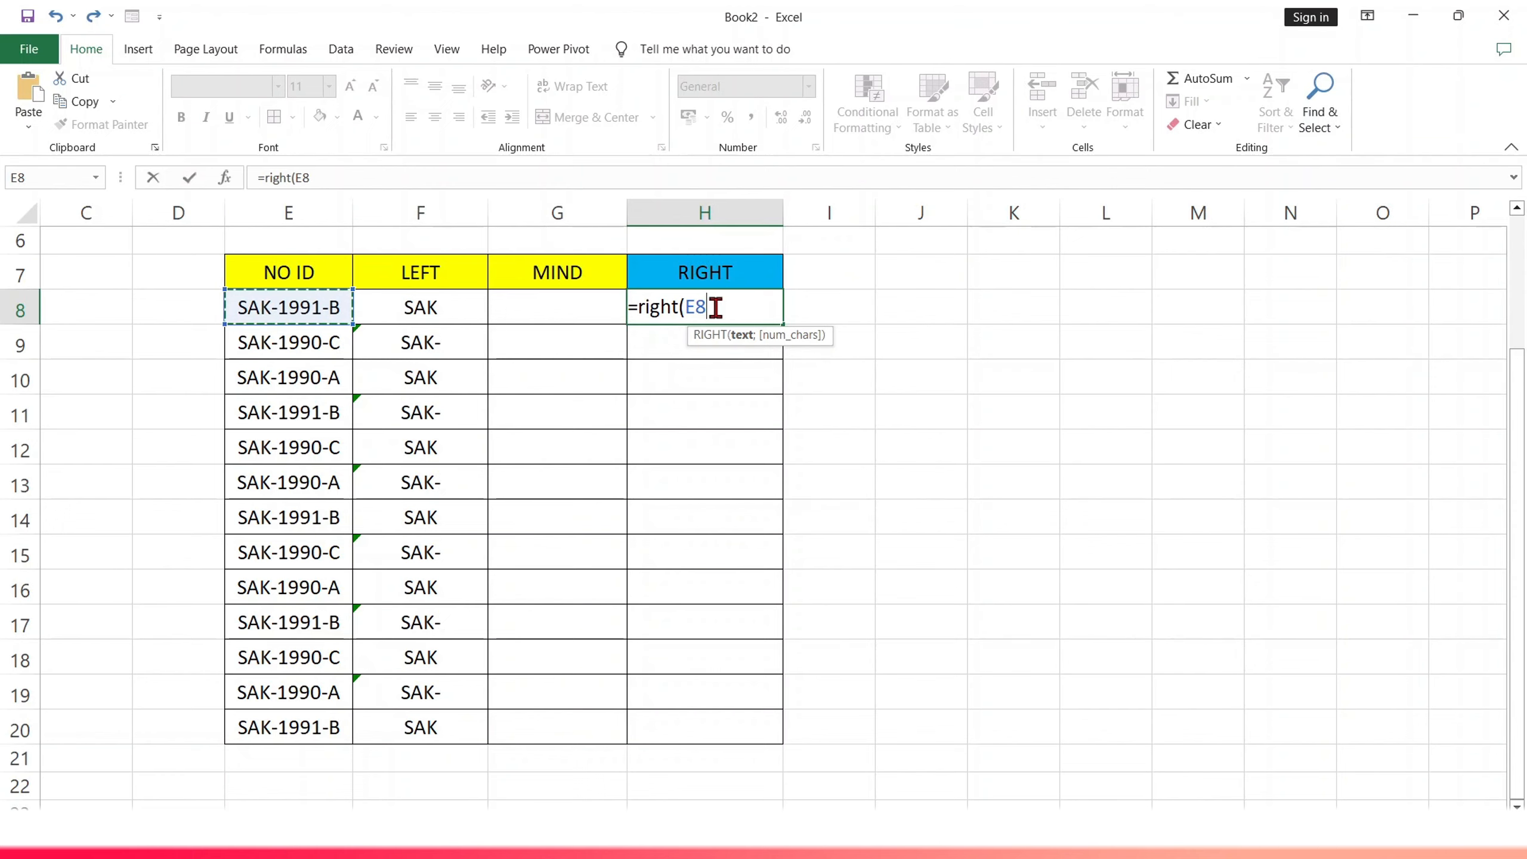
type(";")
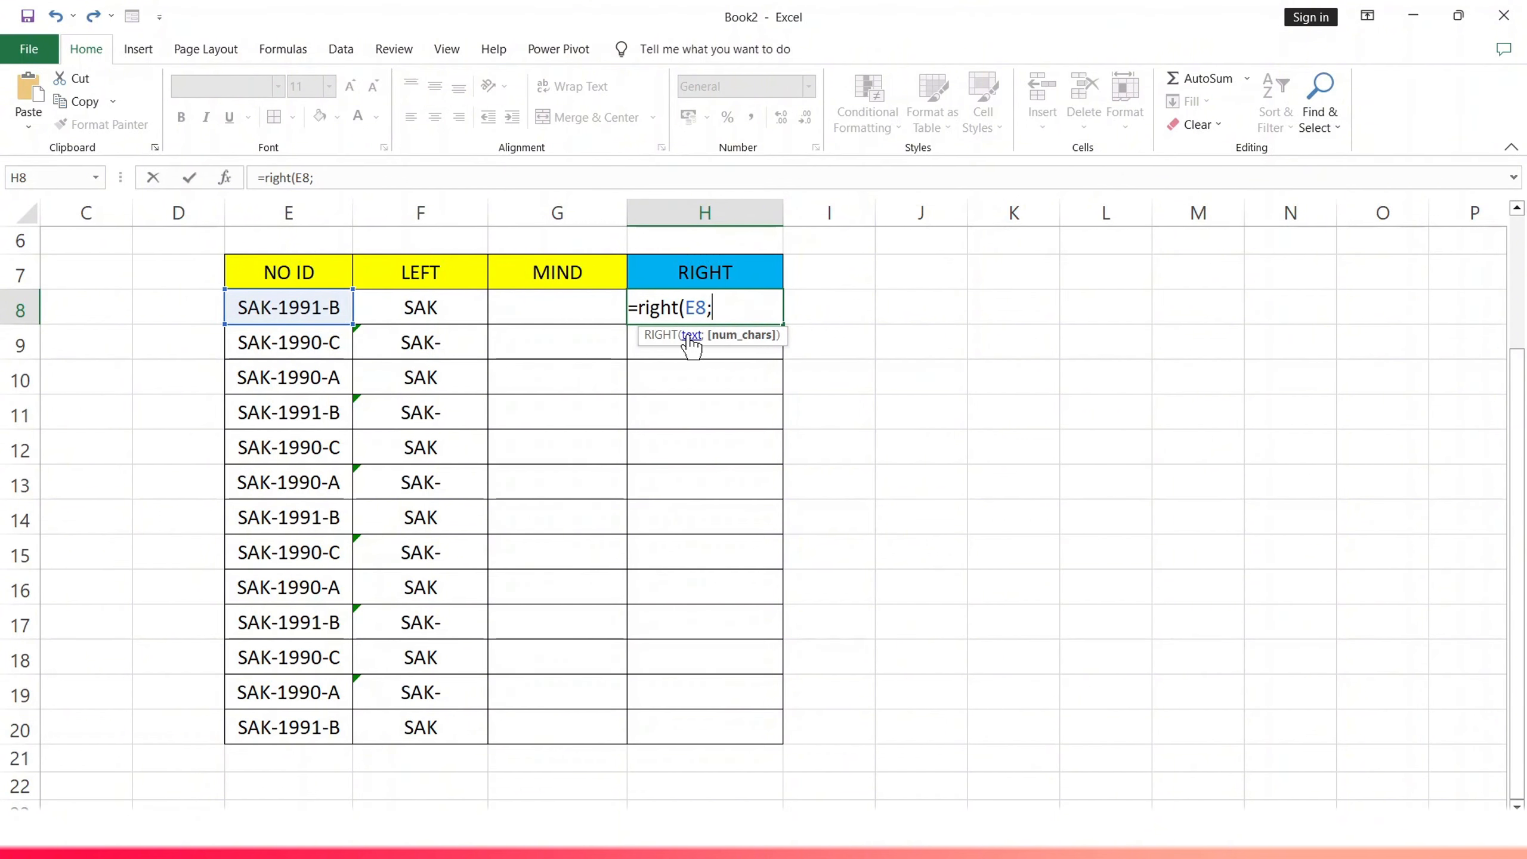
type("1)")
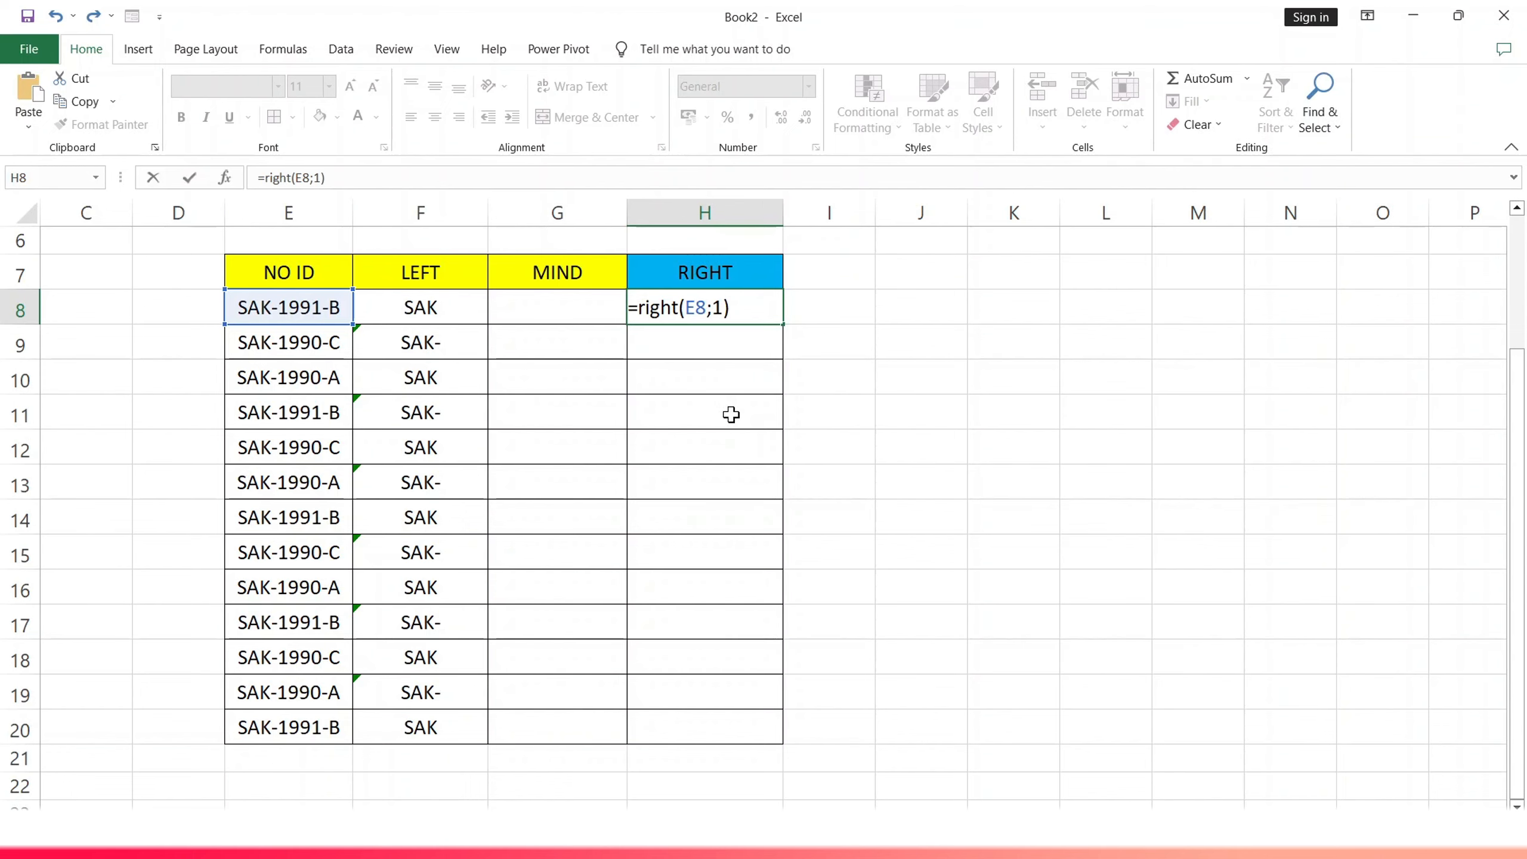
key("Return")
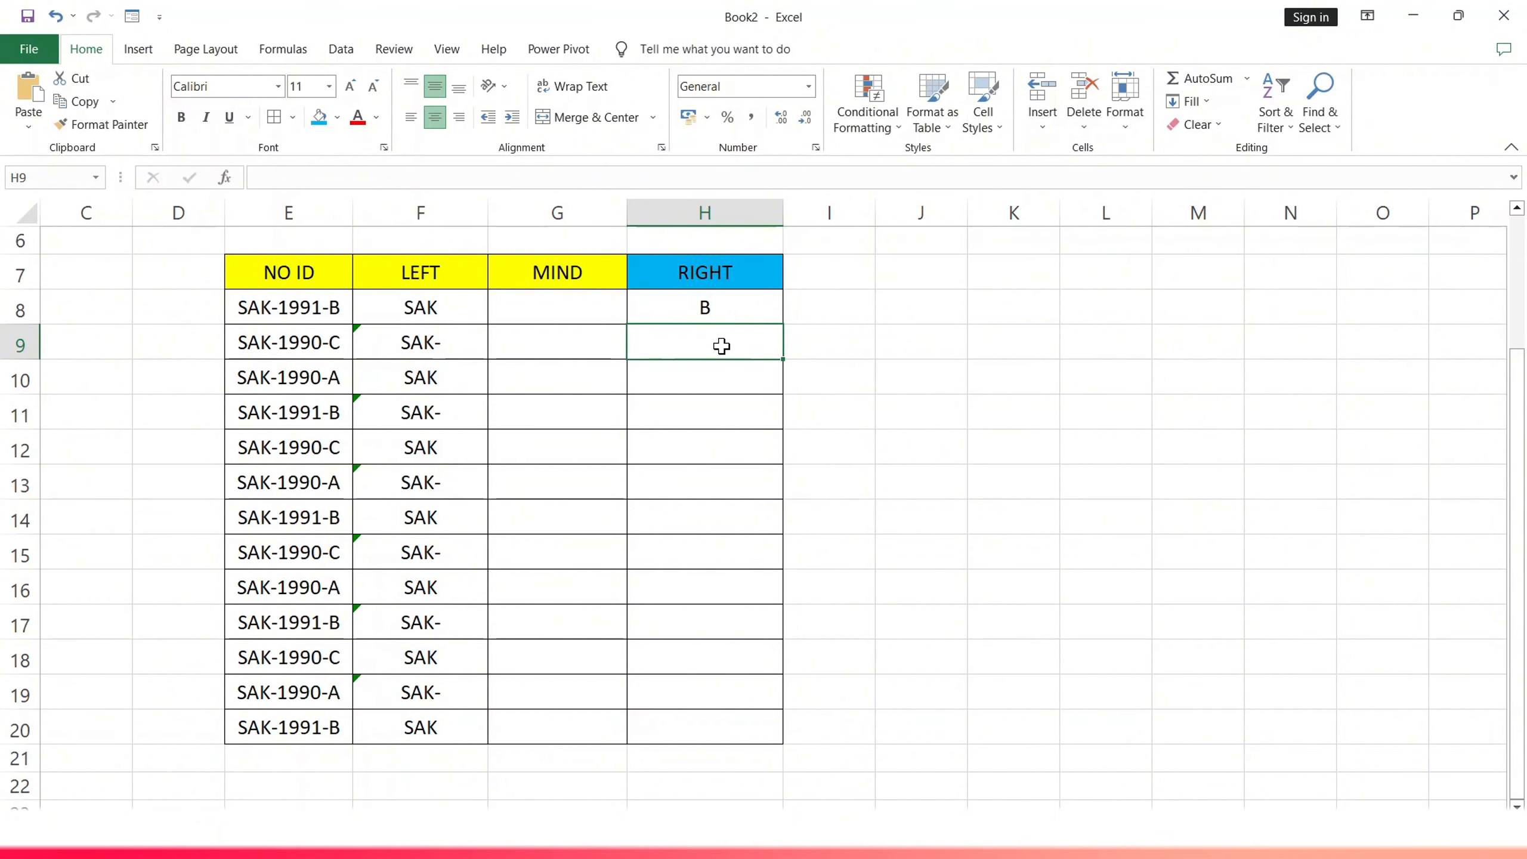
Enter =RIGHT(E9;2) in cell H9 and fill the H8:H9 formulas down the RIGHT column to row 20
type("=")
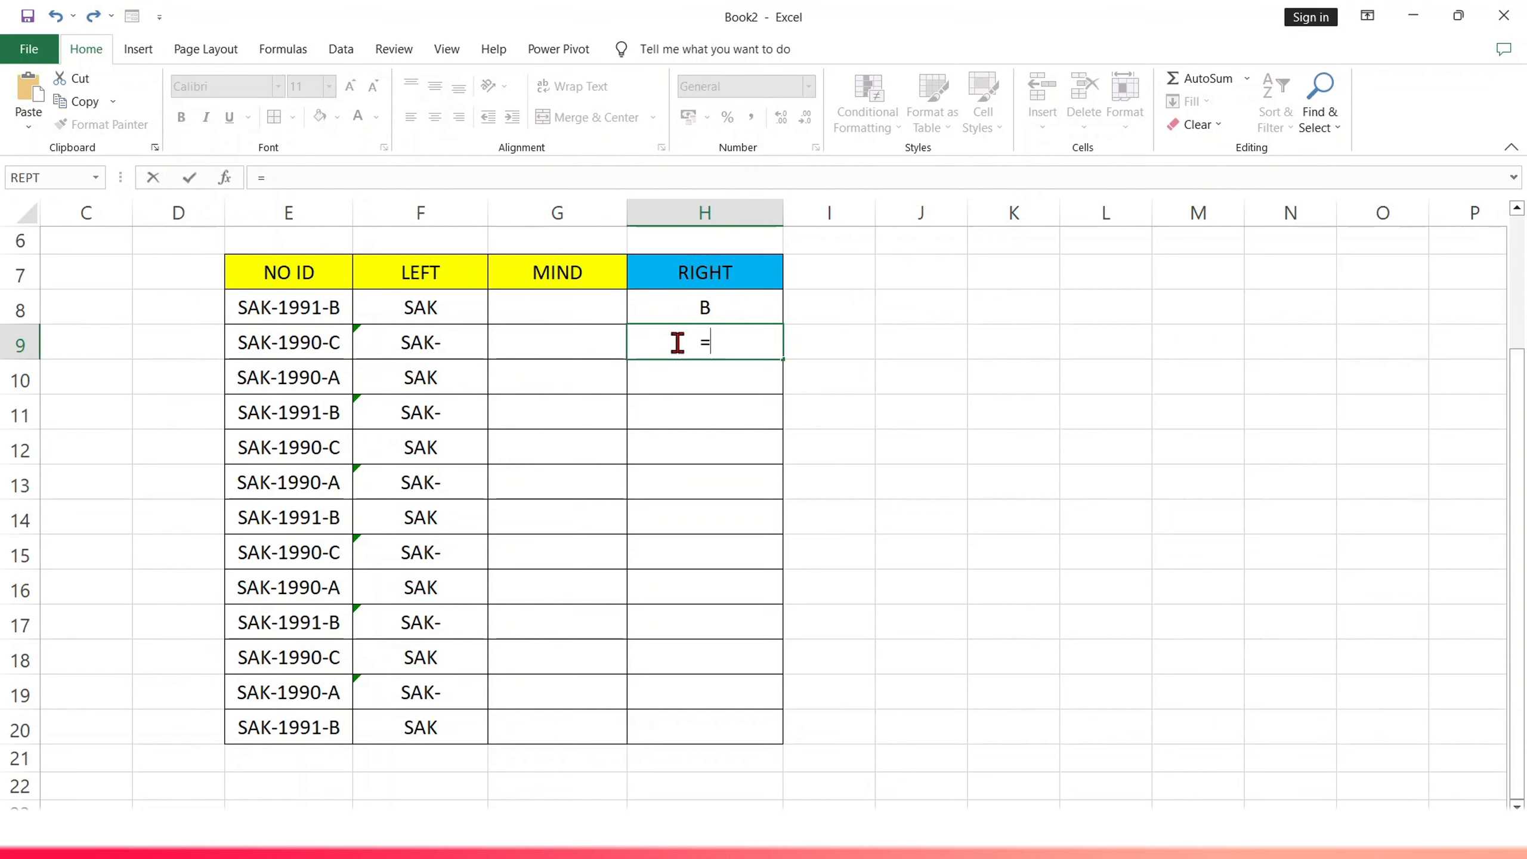
type("right")
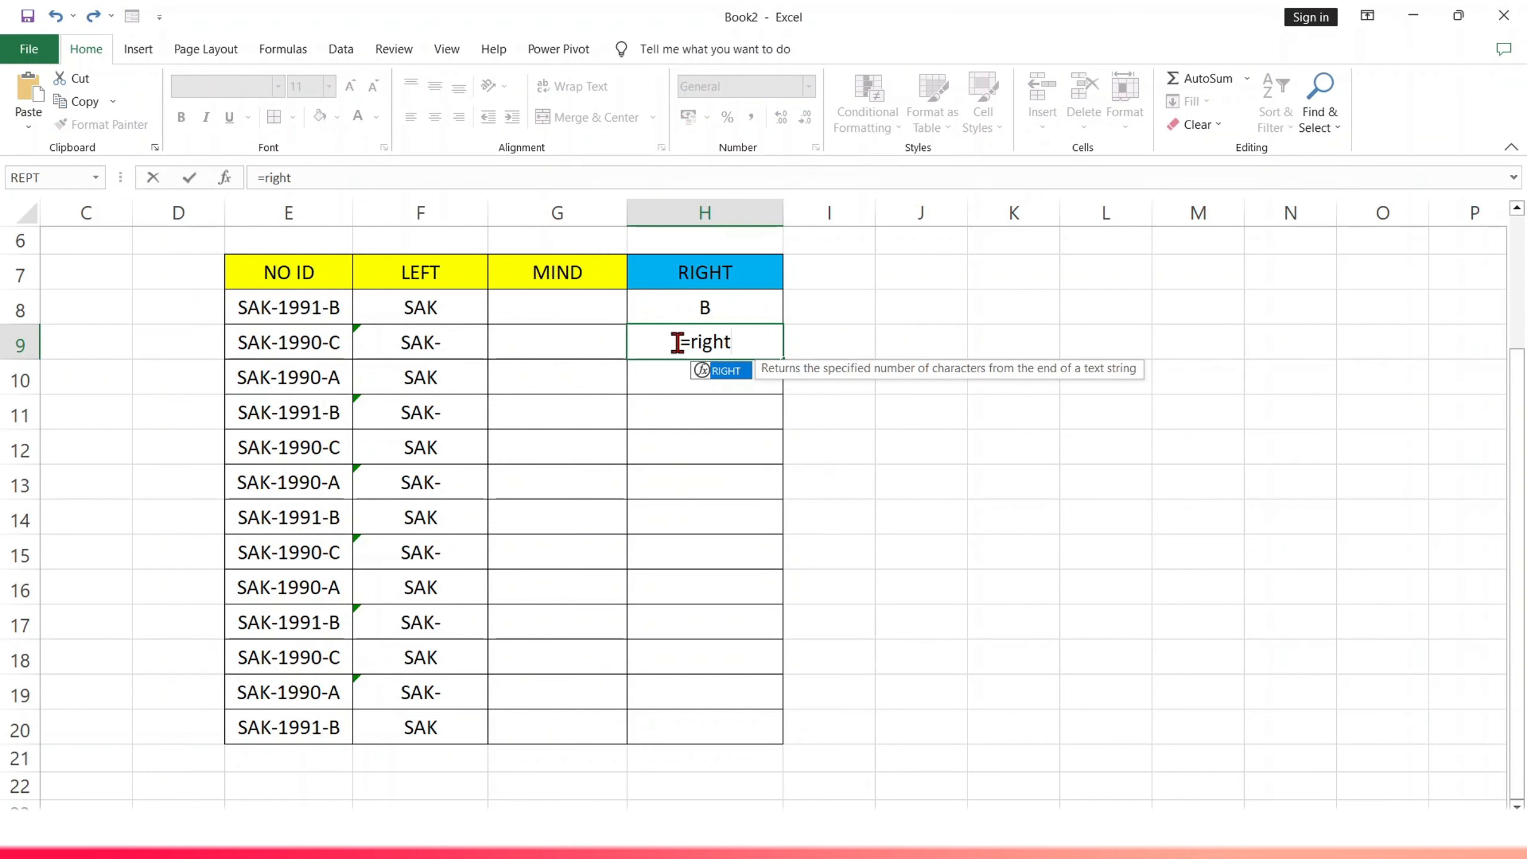
type("(")
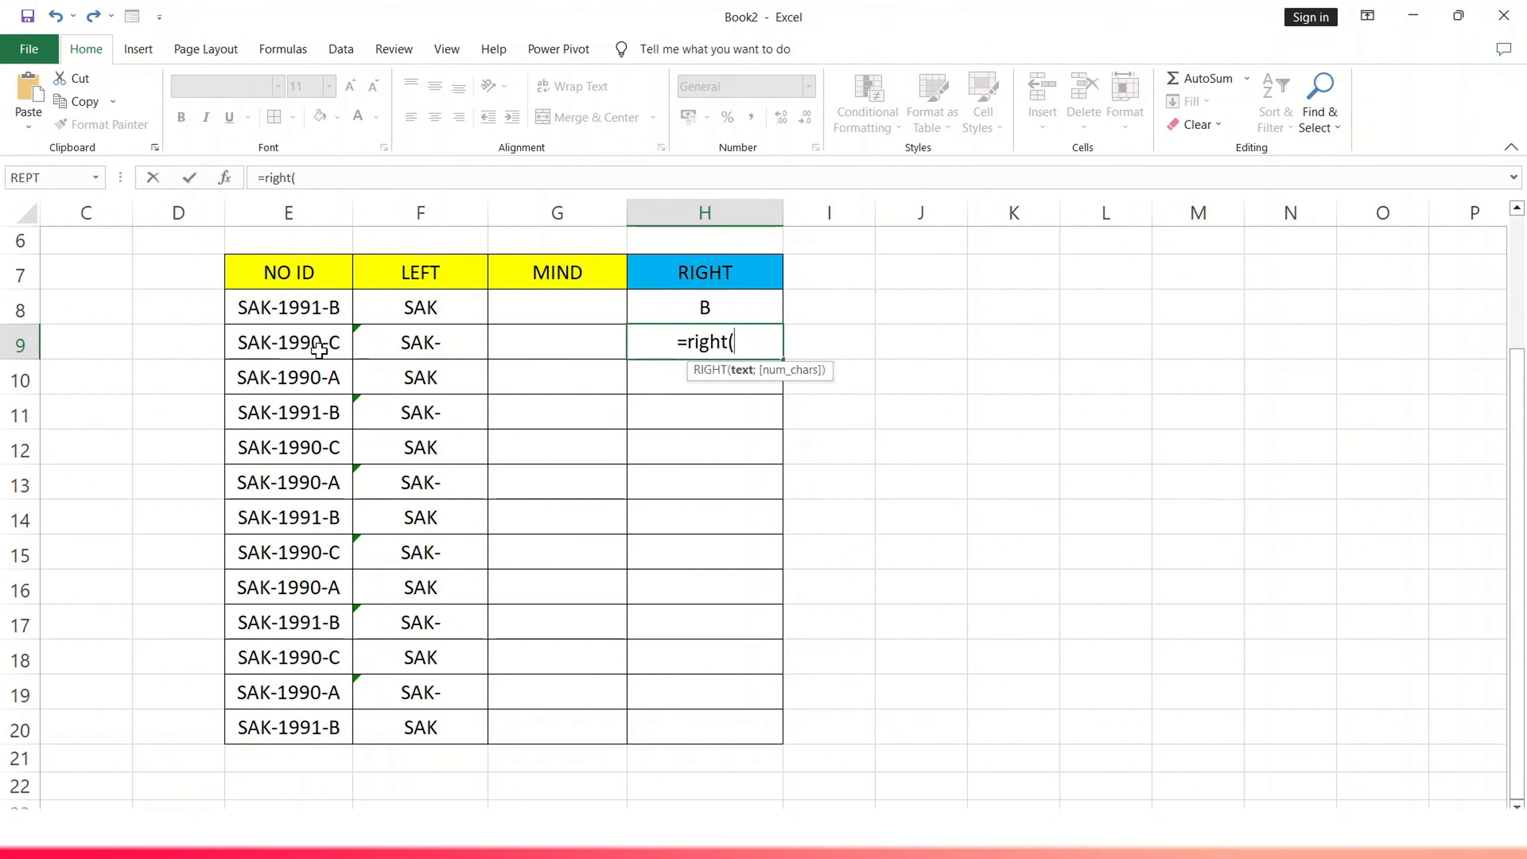
left_click(294, 340)
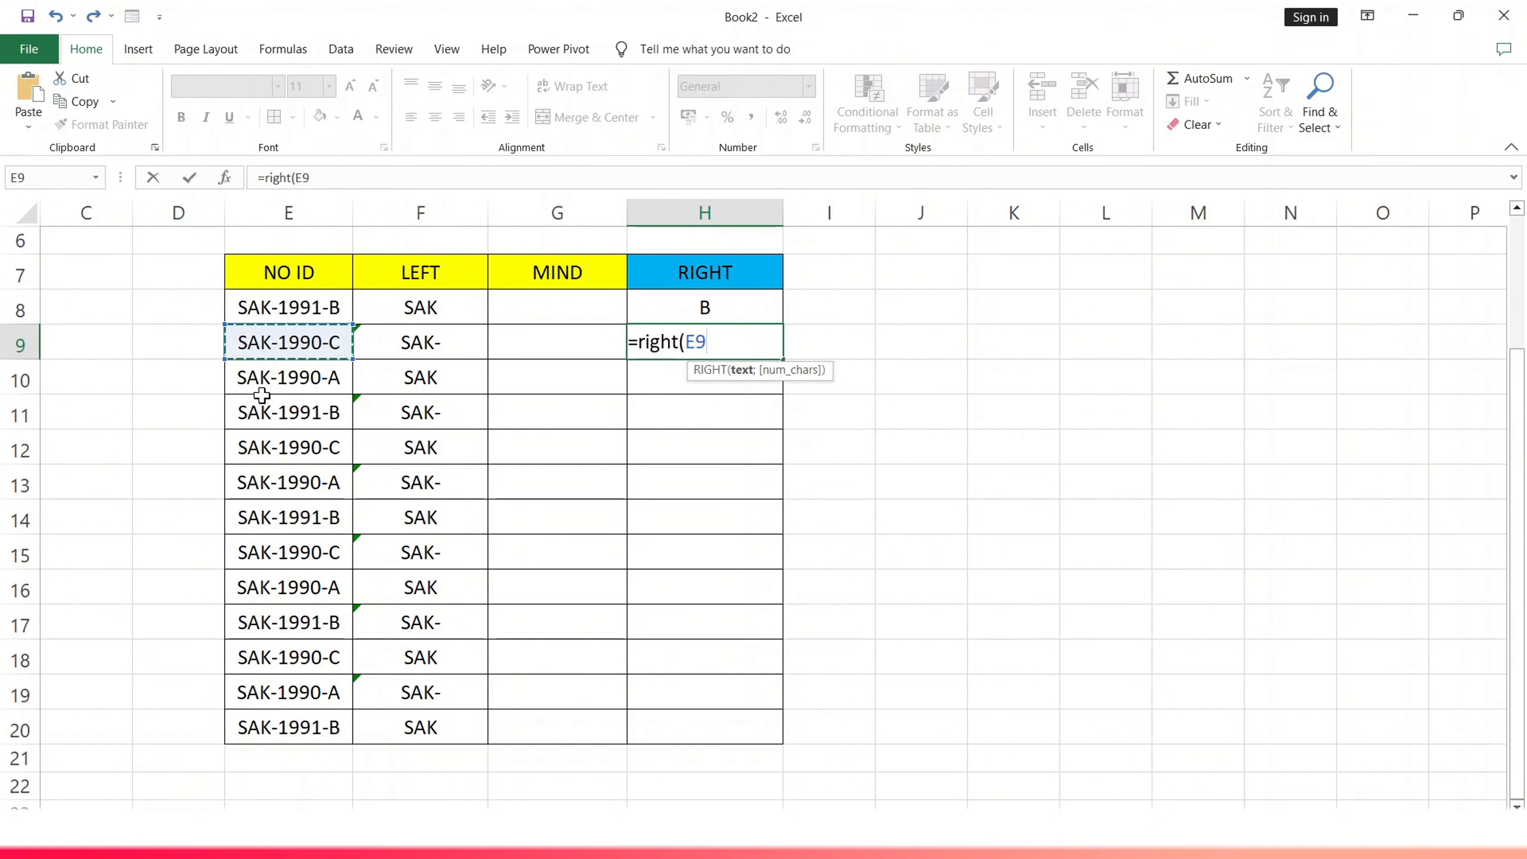
type(";2")
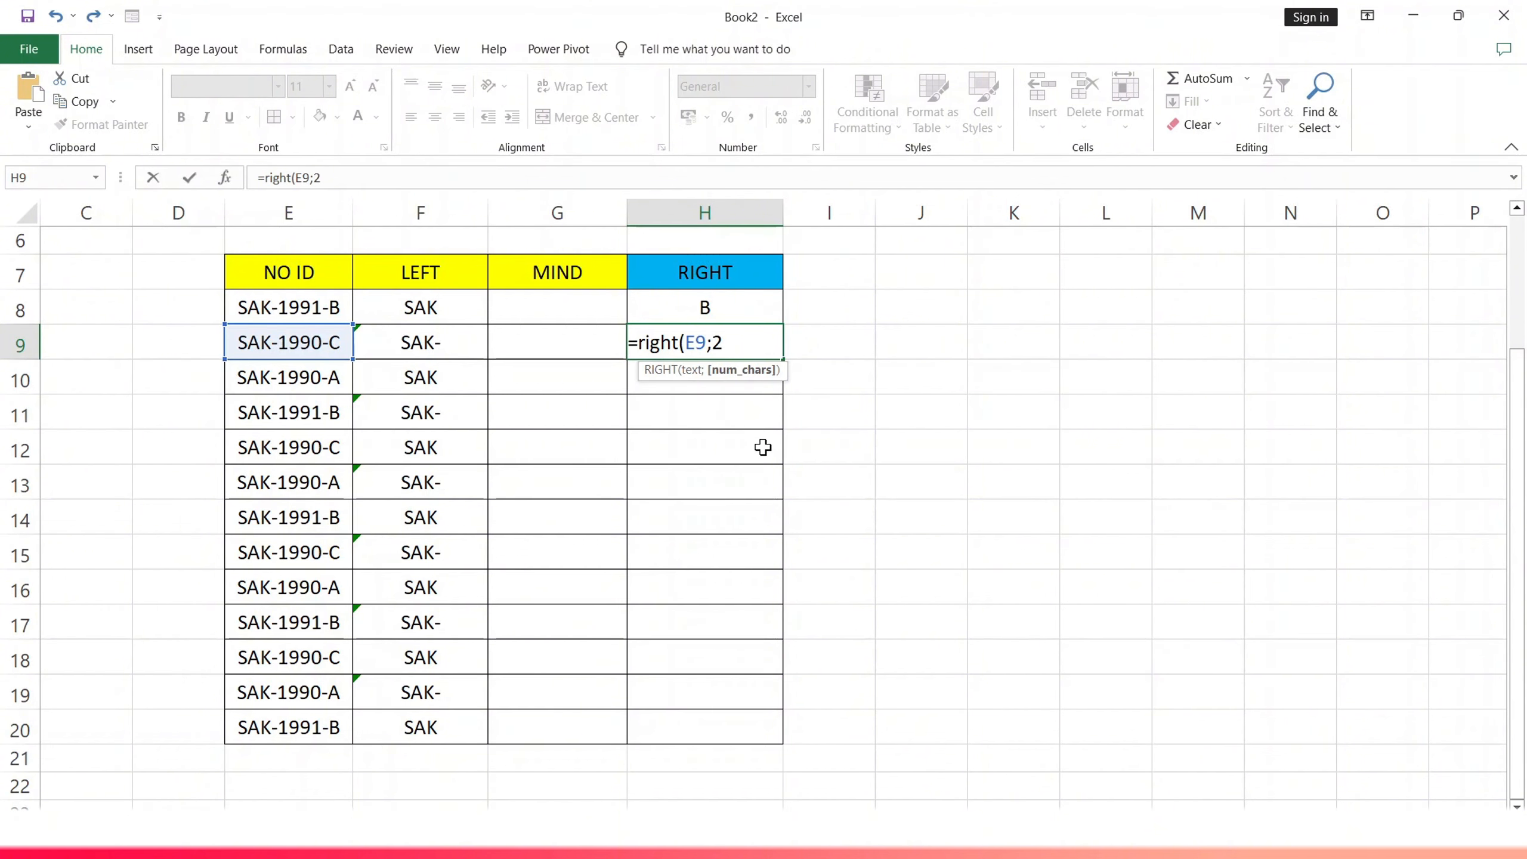
type(")")
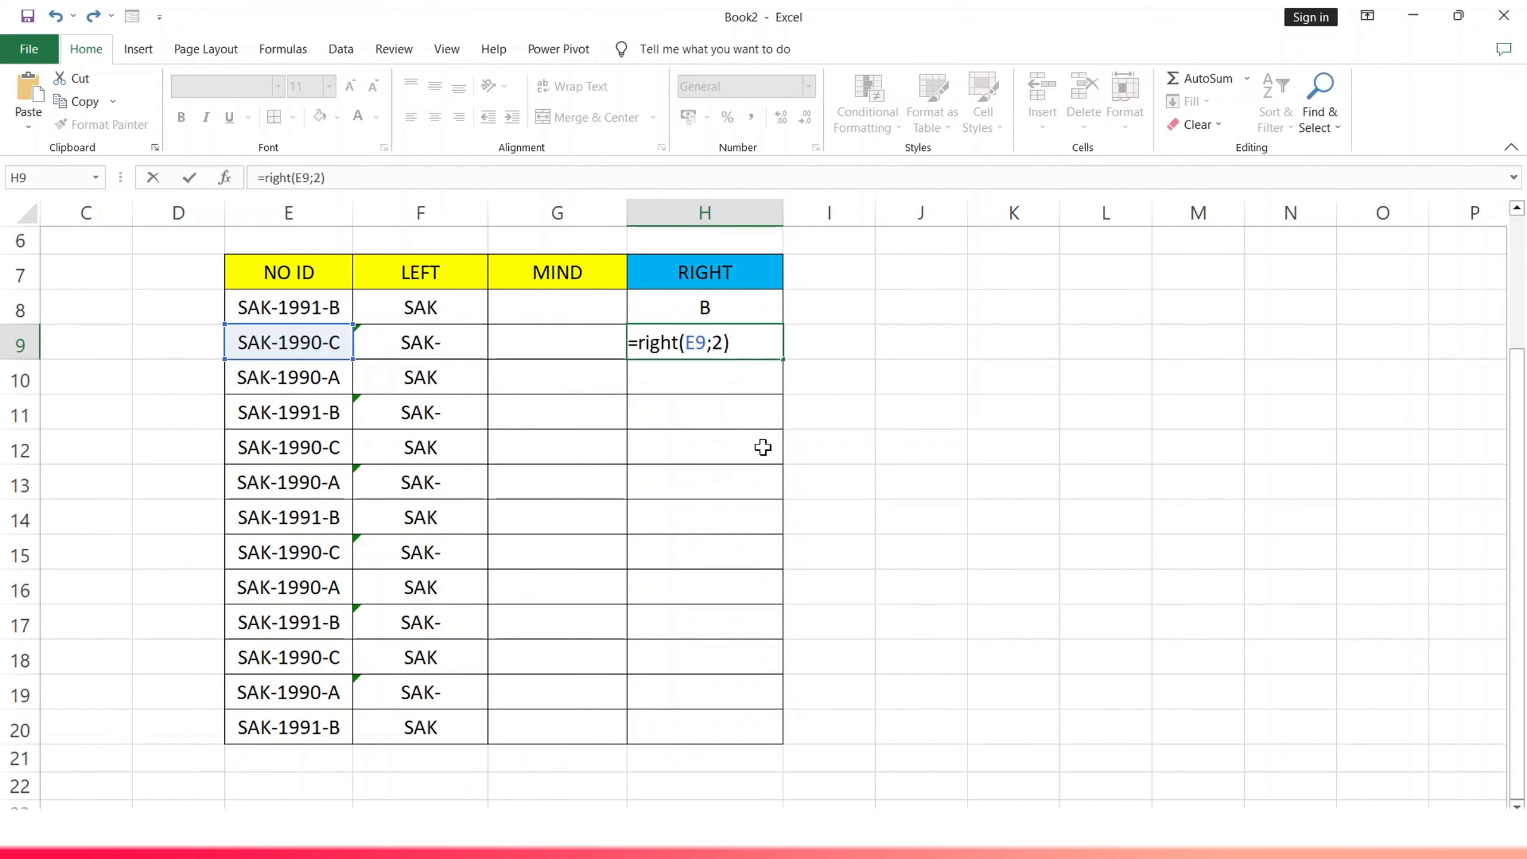
key("Return")
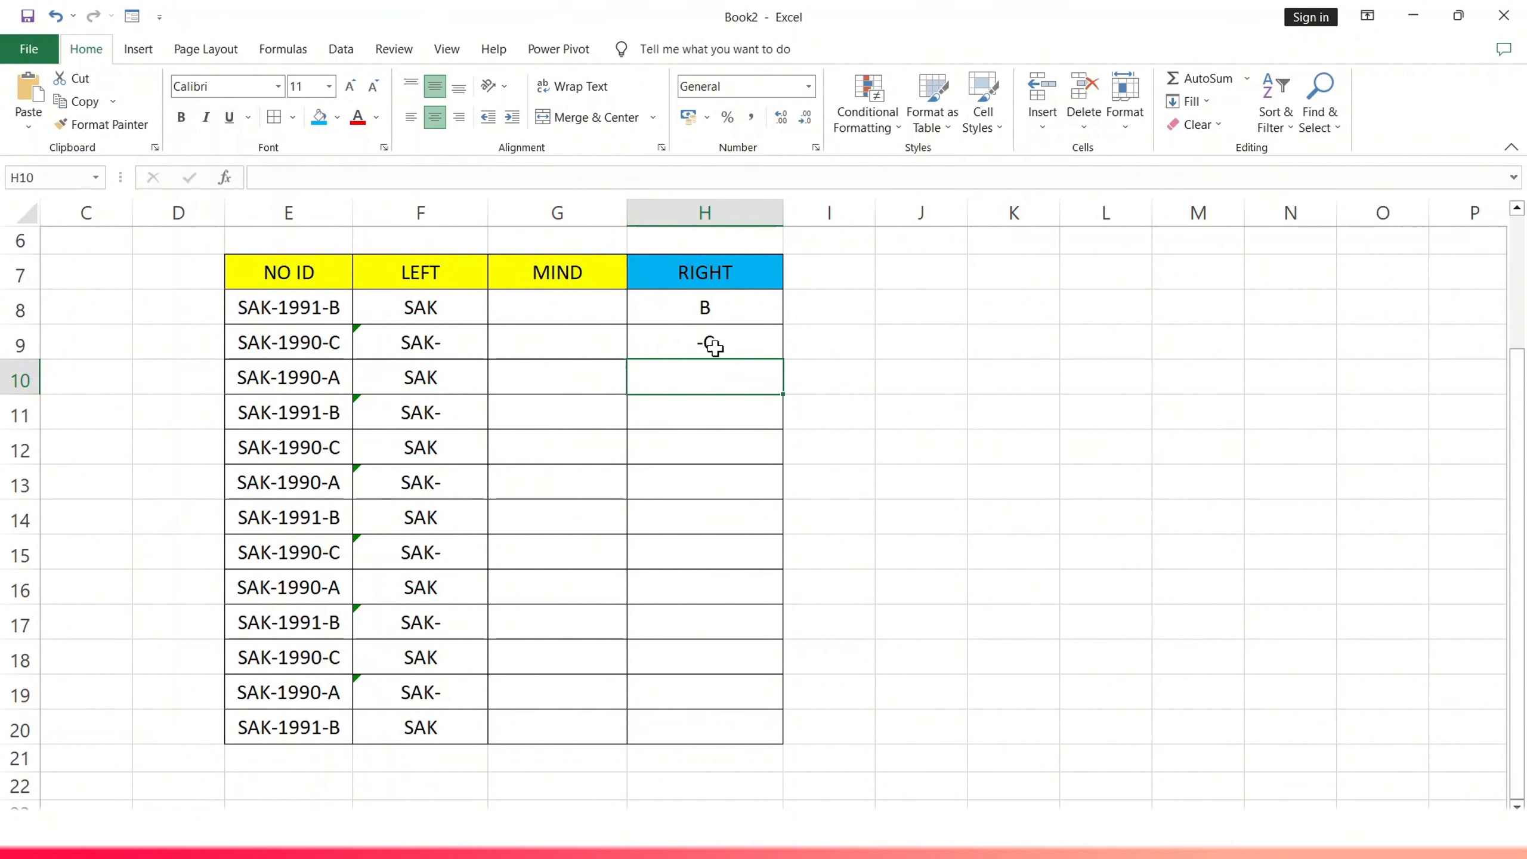
left_click_drag(704, 308, 752, 746)
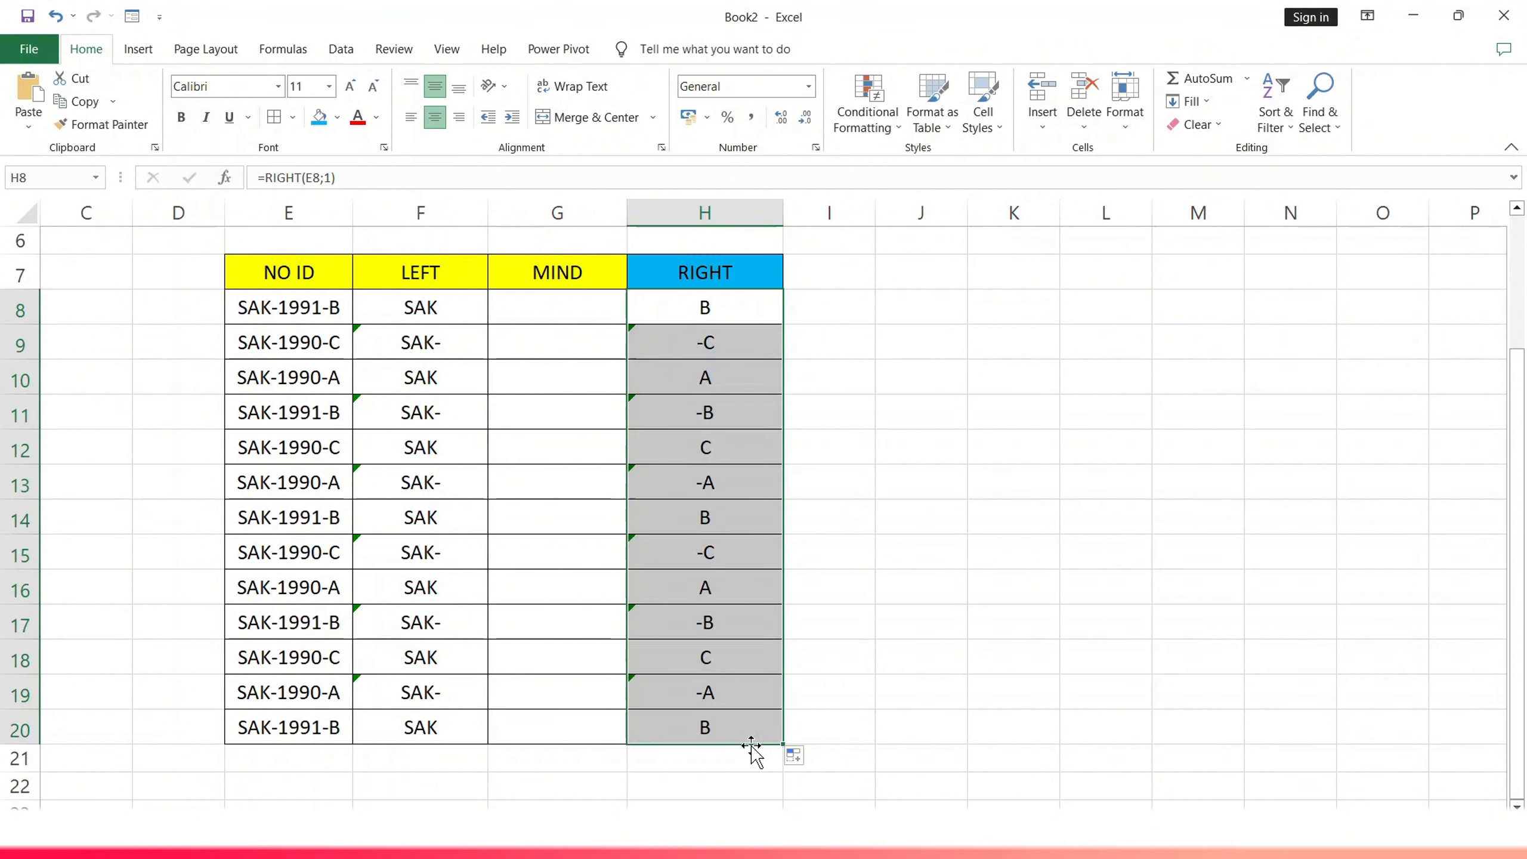
left_click(721, 518)
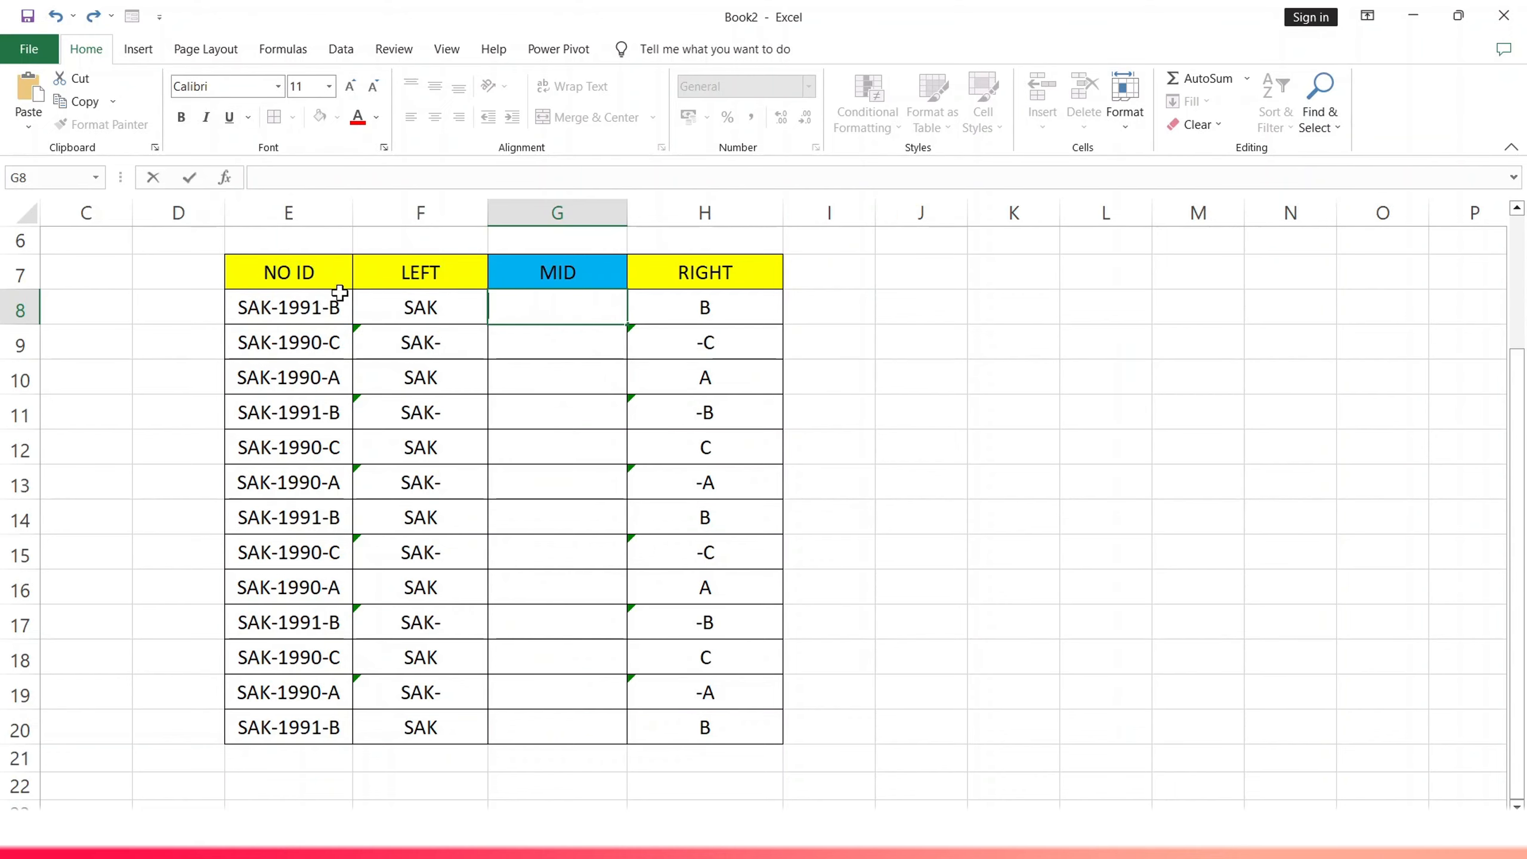
Enter the formula =MID(E8;5;8) in cell G8 to extract the ID's characters starting from the fifth
type("=")
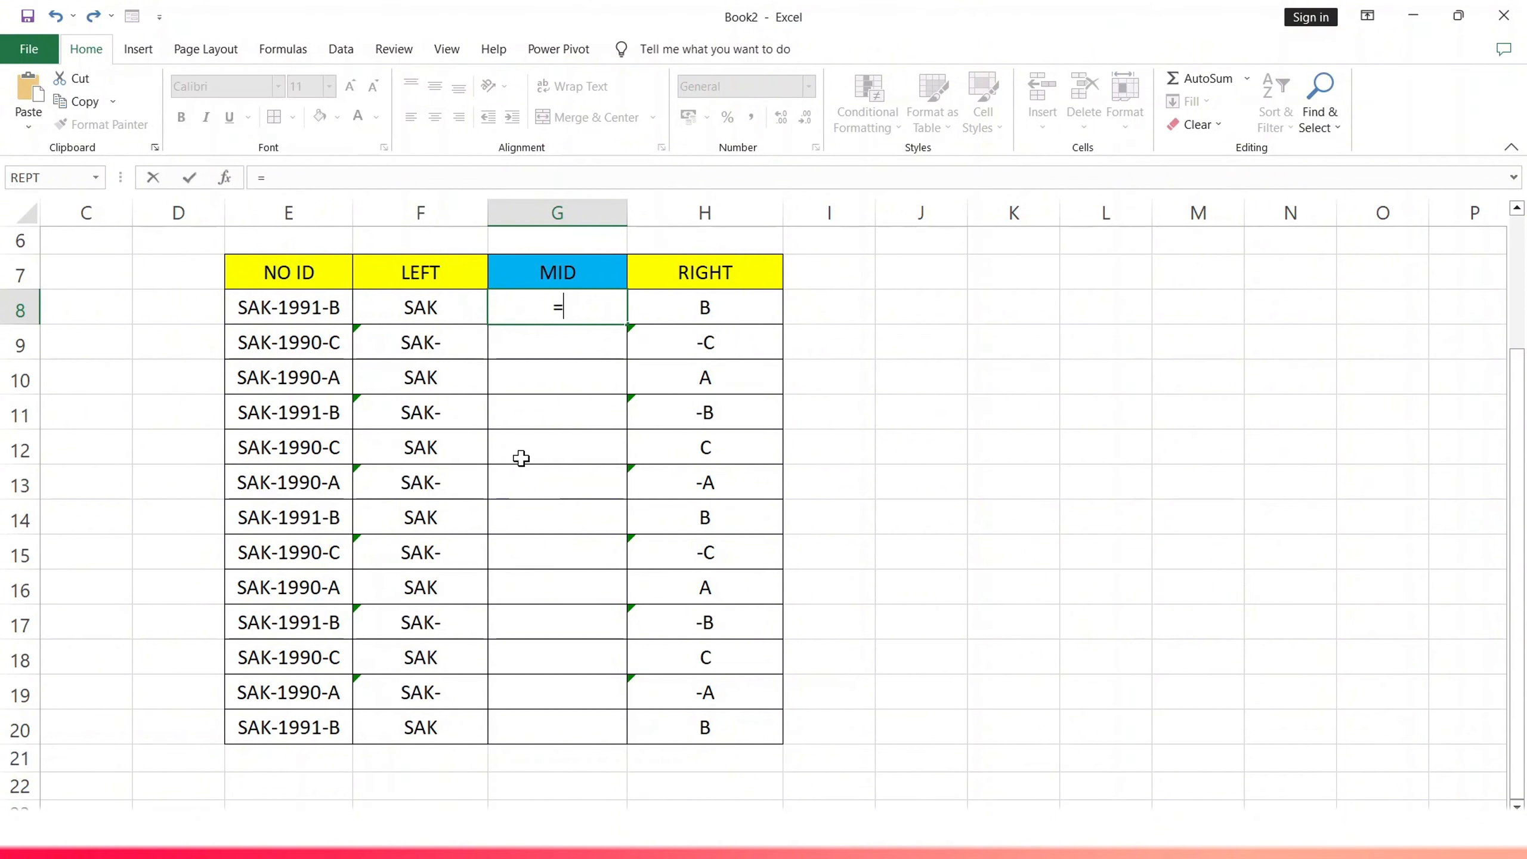
type("mid(")
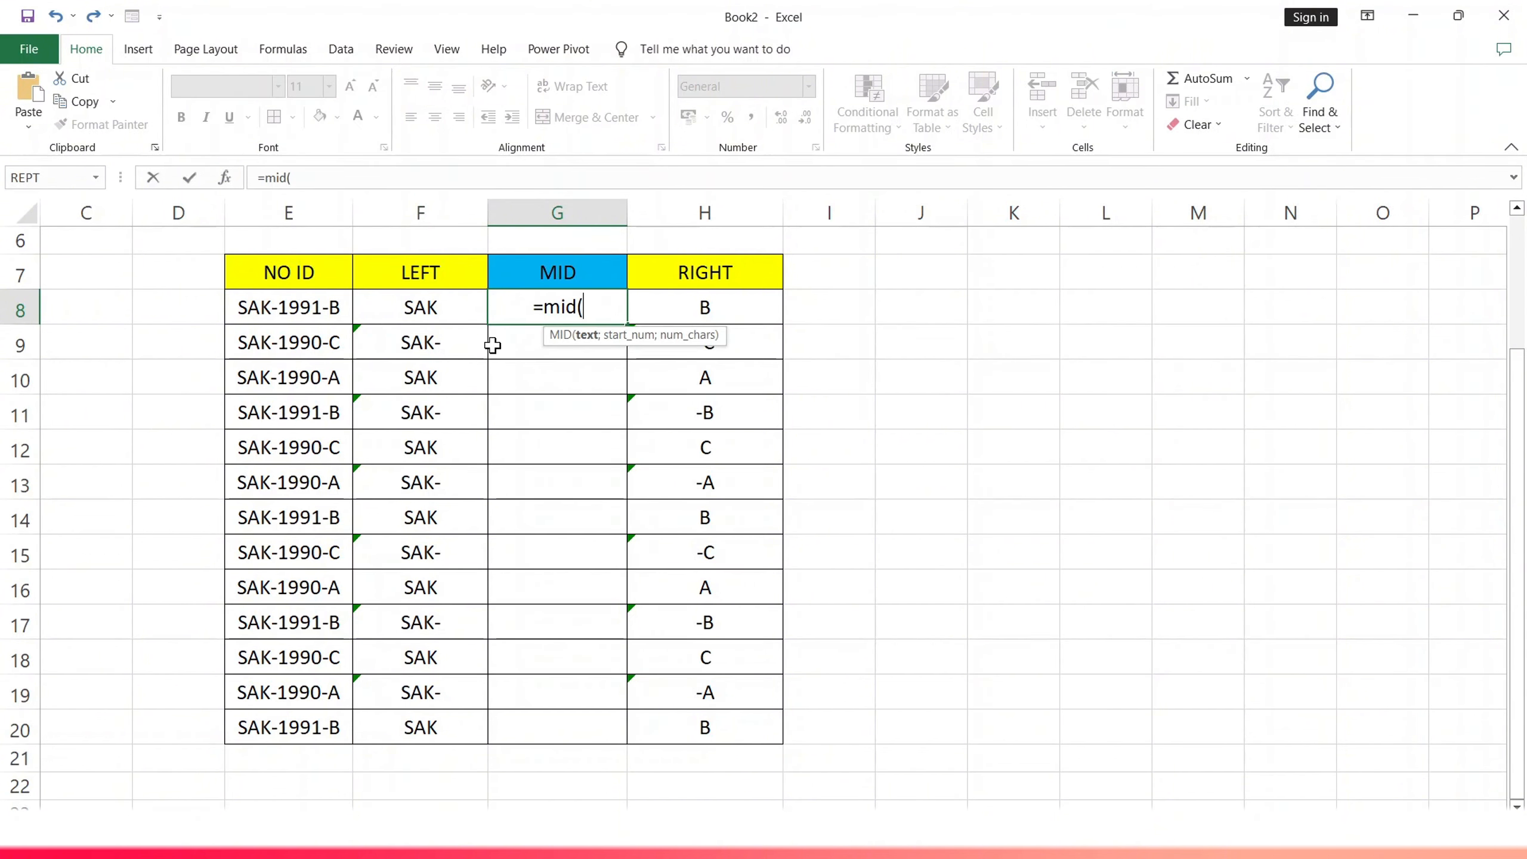
left_click(317, 308)
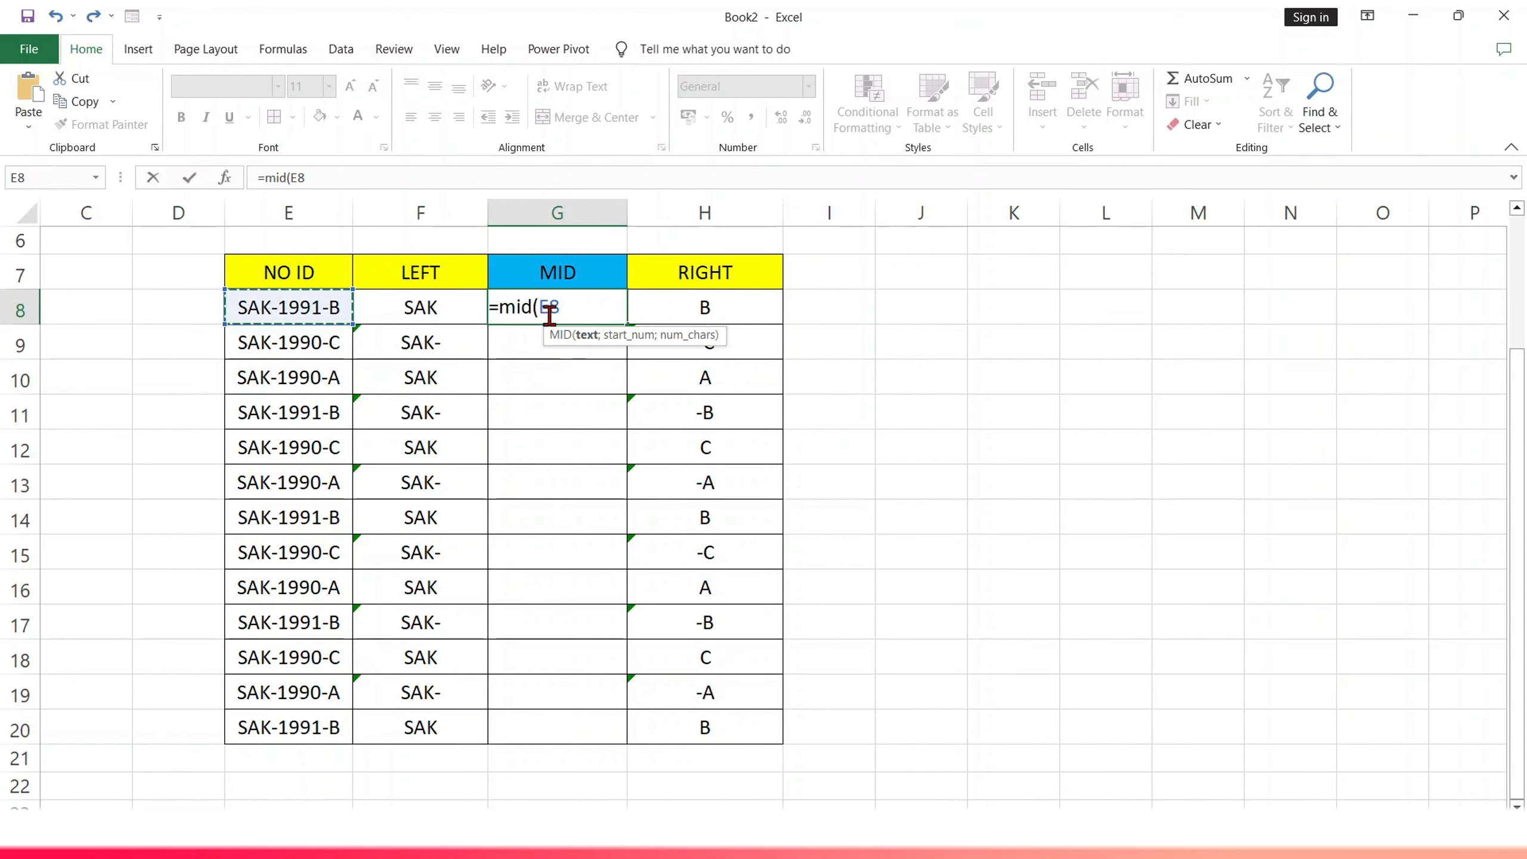
type(";")
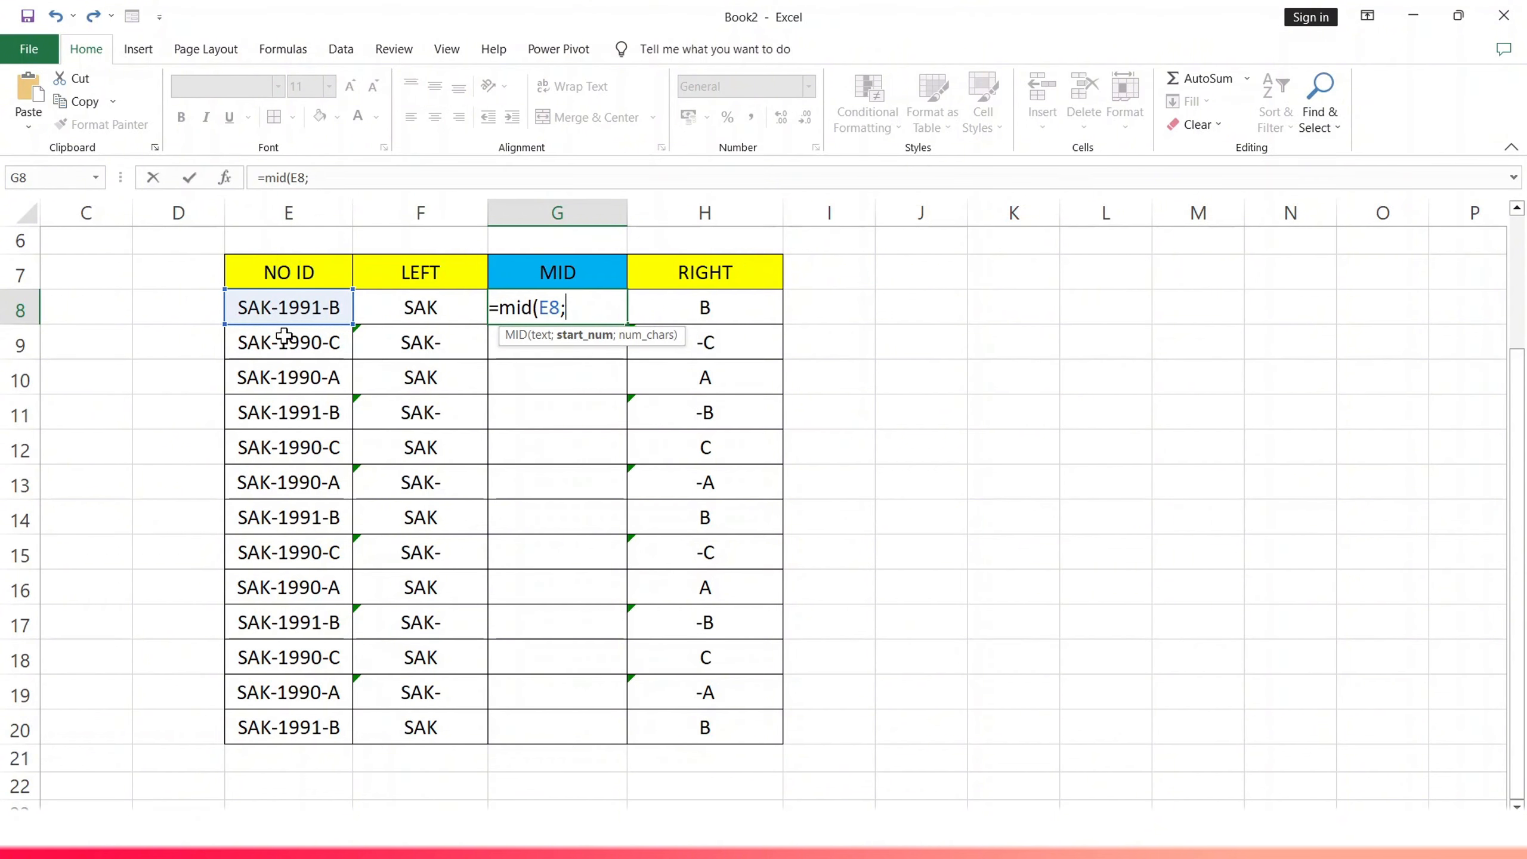
type("5;8")
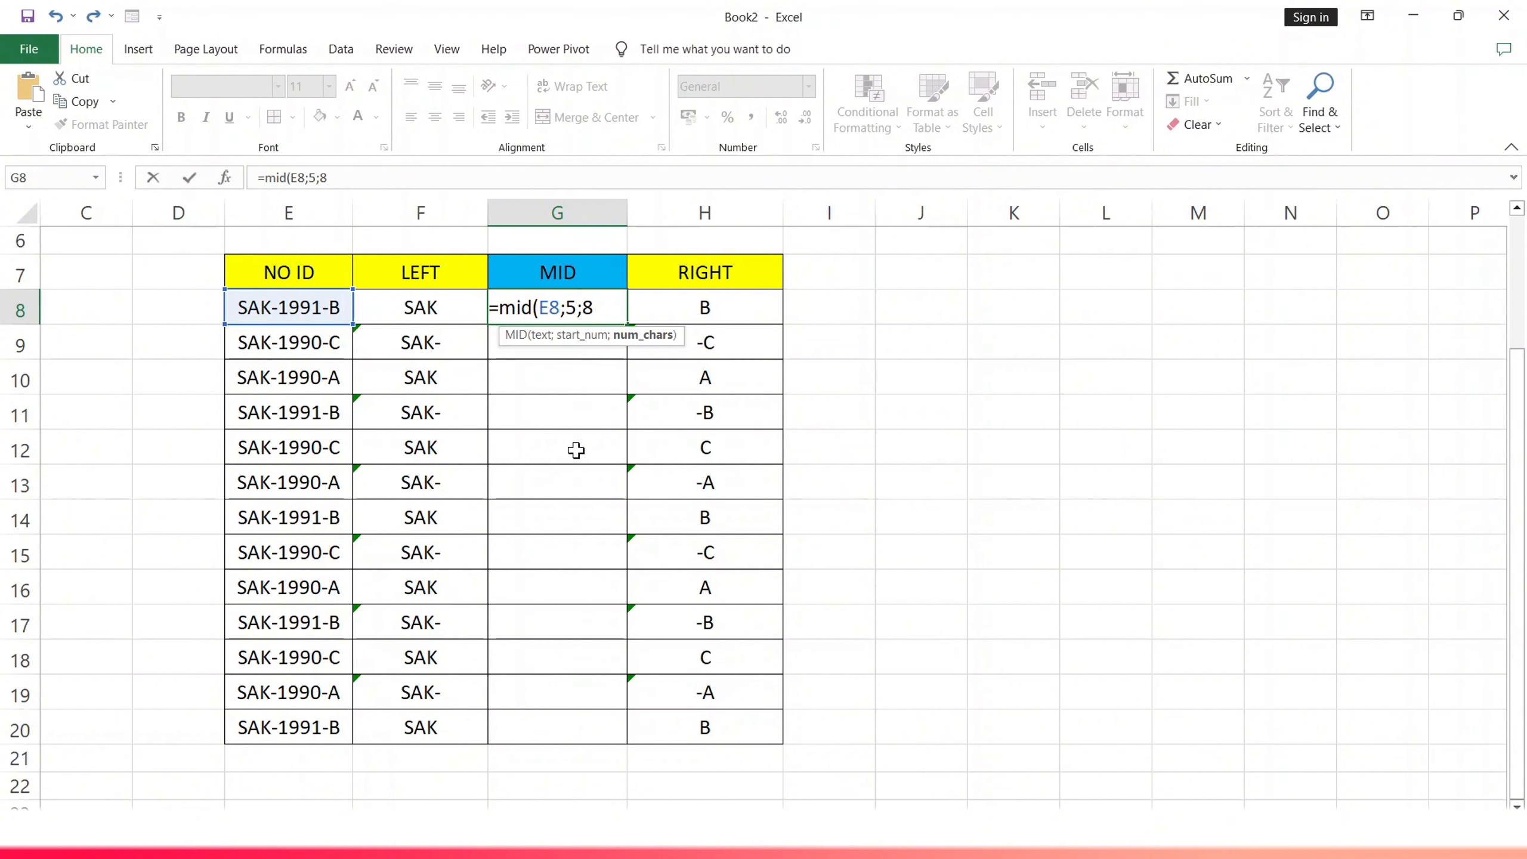
type(")")
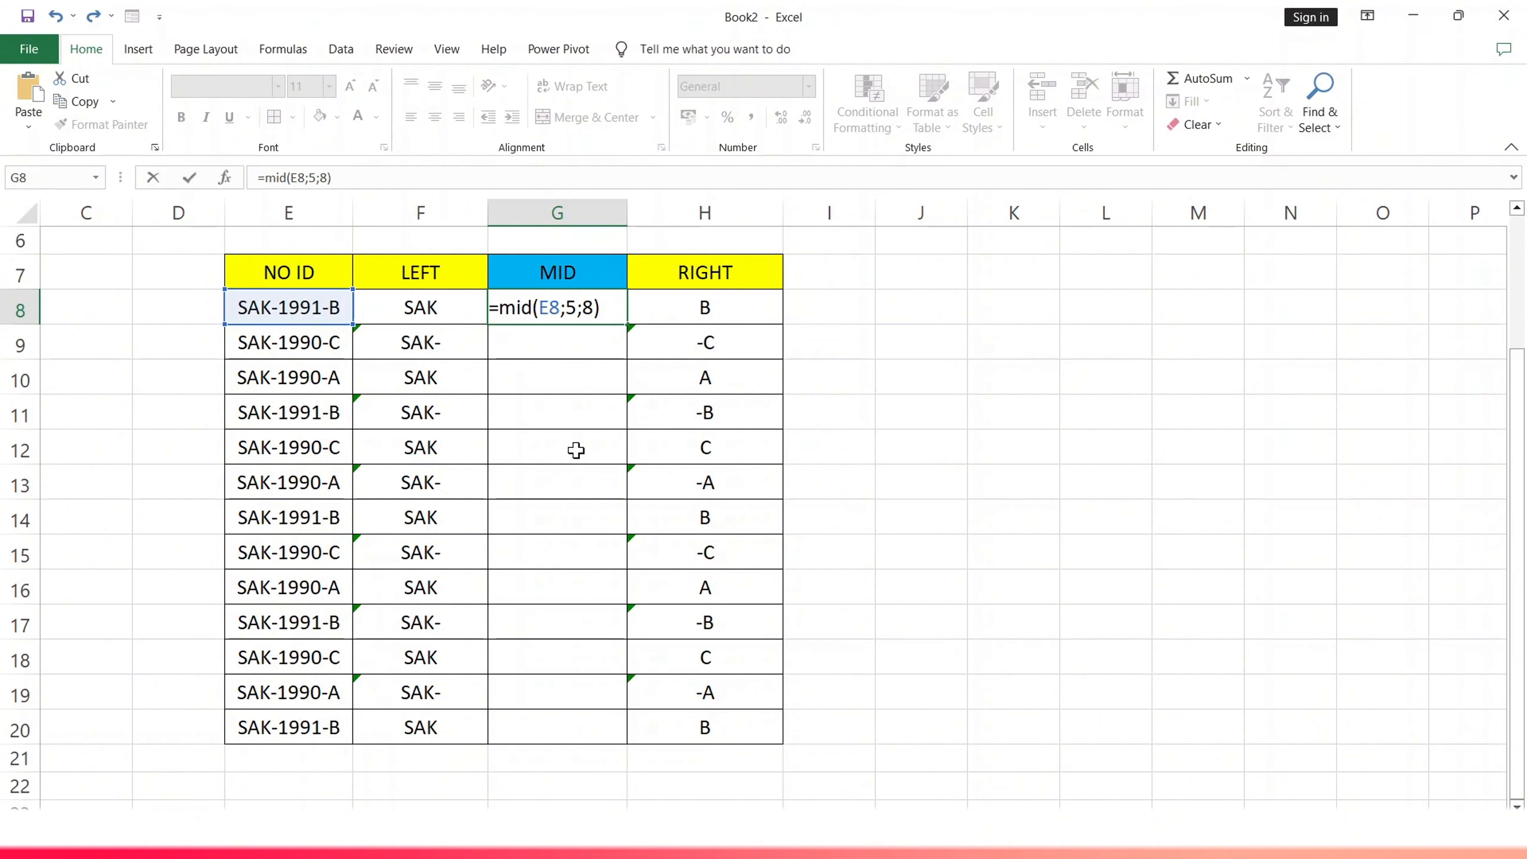
key("Return")
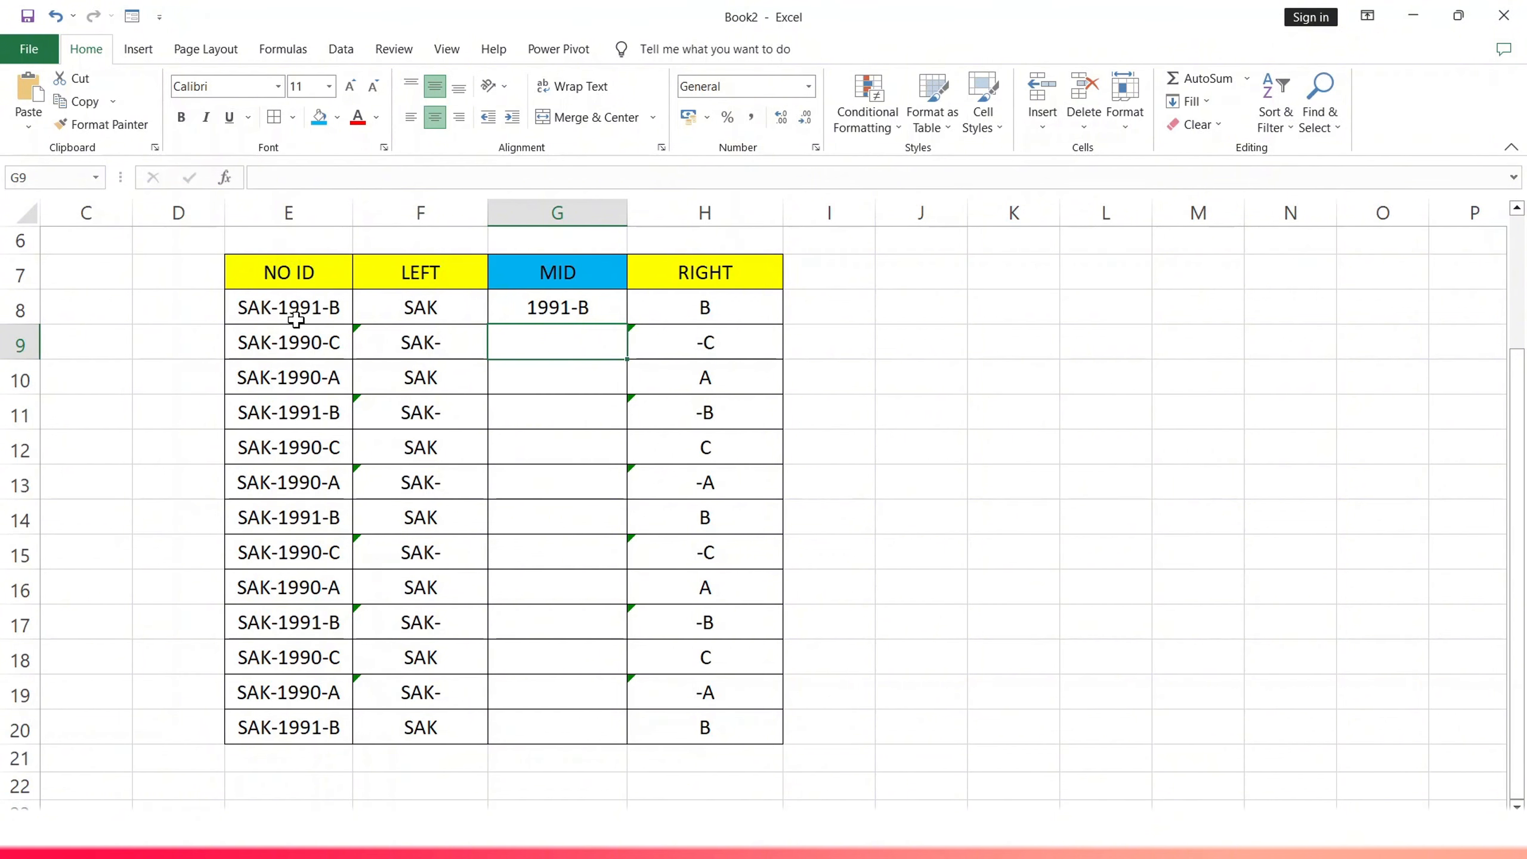
Enter =MID(E9;4;6) in cell G9 and fill the G8:G9 formulas down the MID column to row 20
type("=")
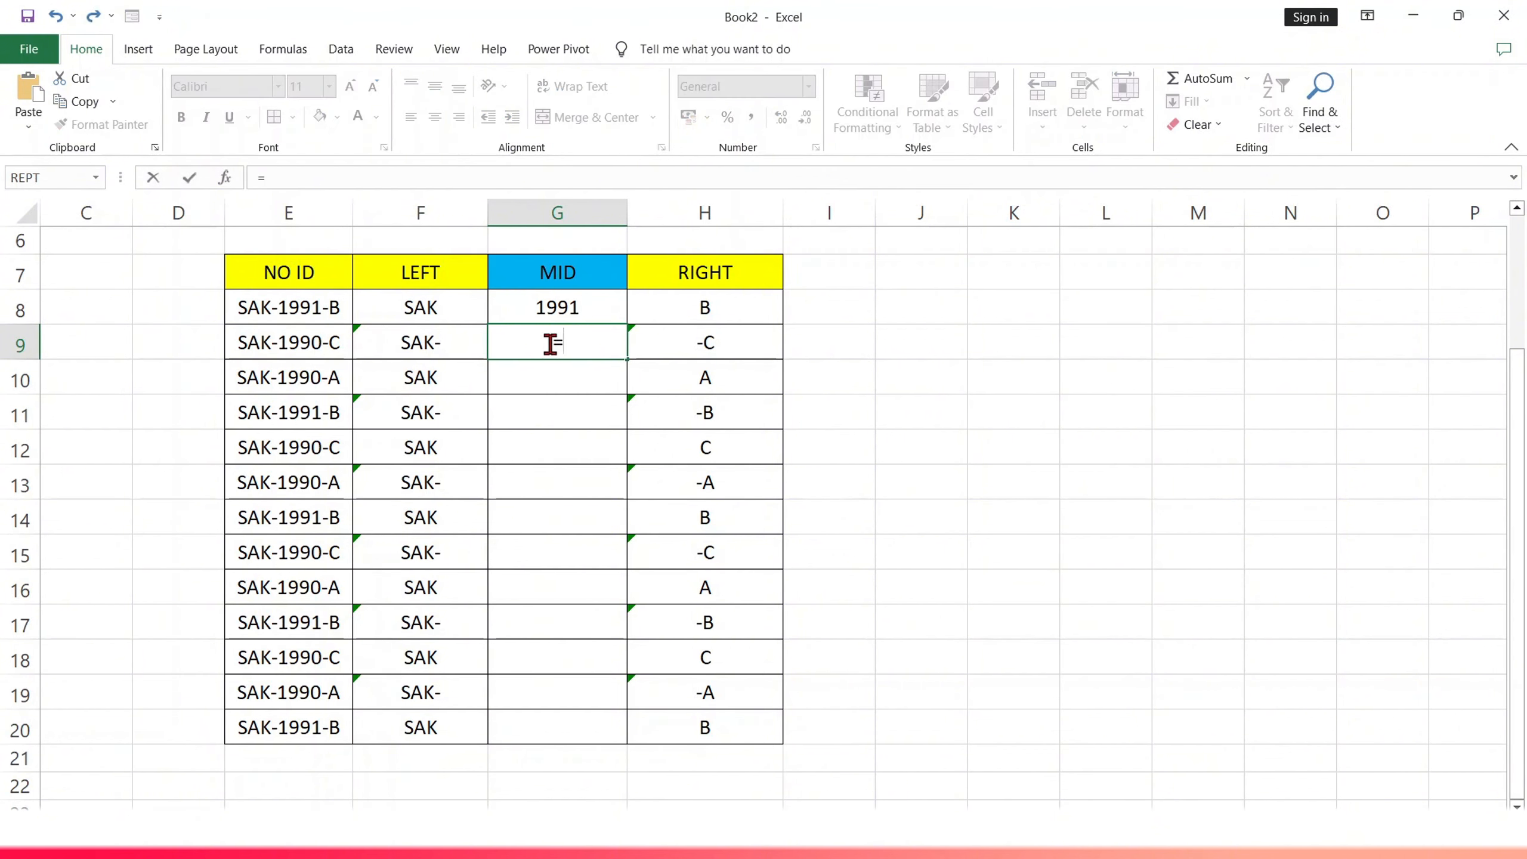
type("m")
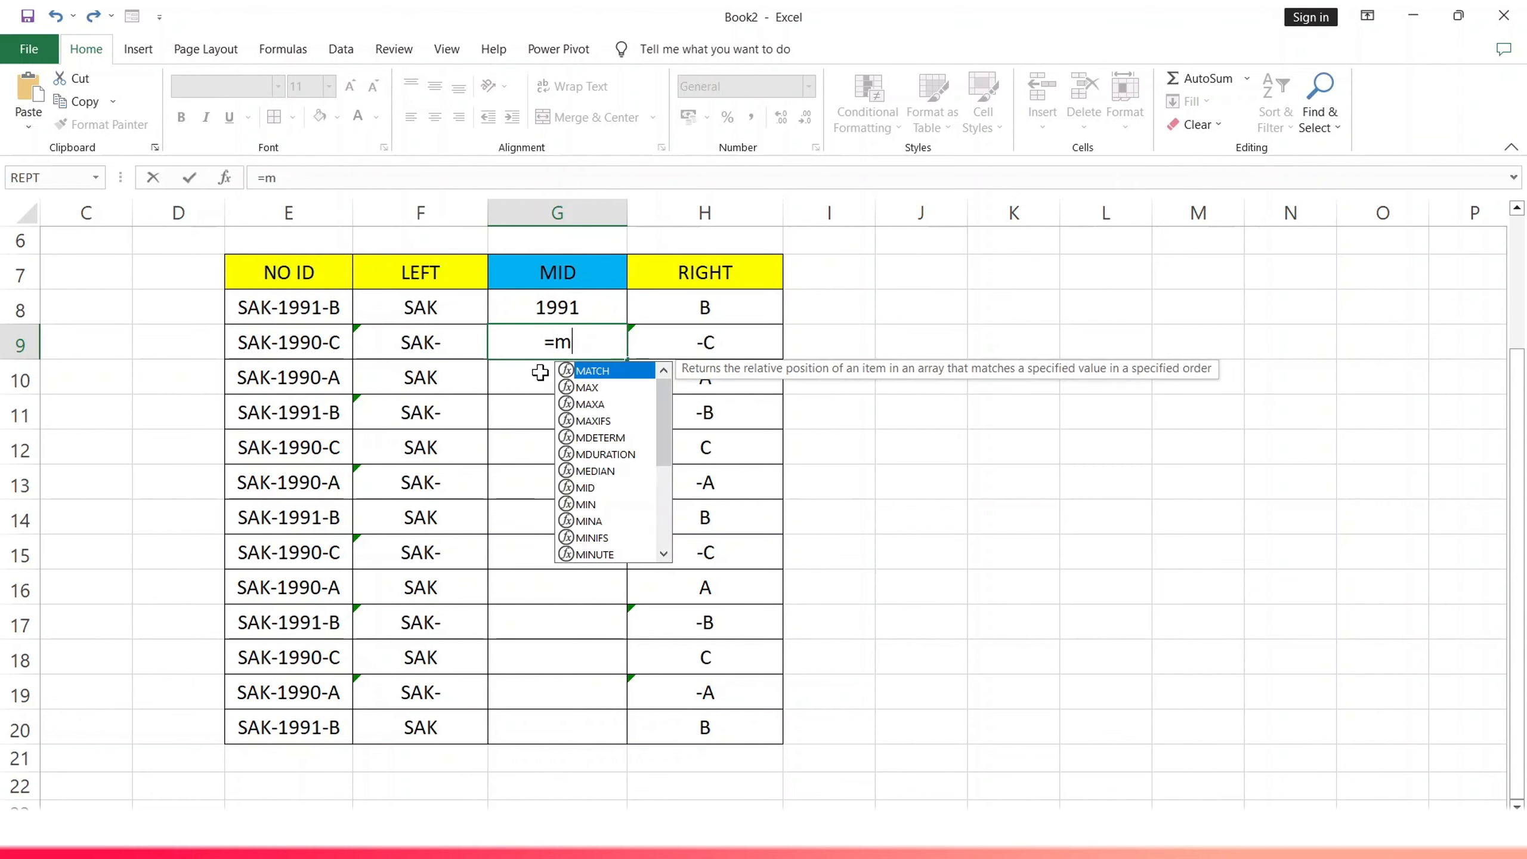
type("id(")
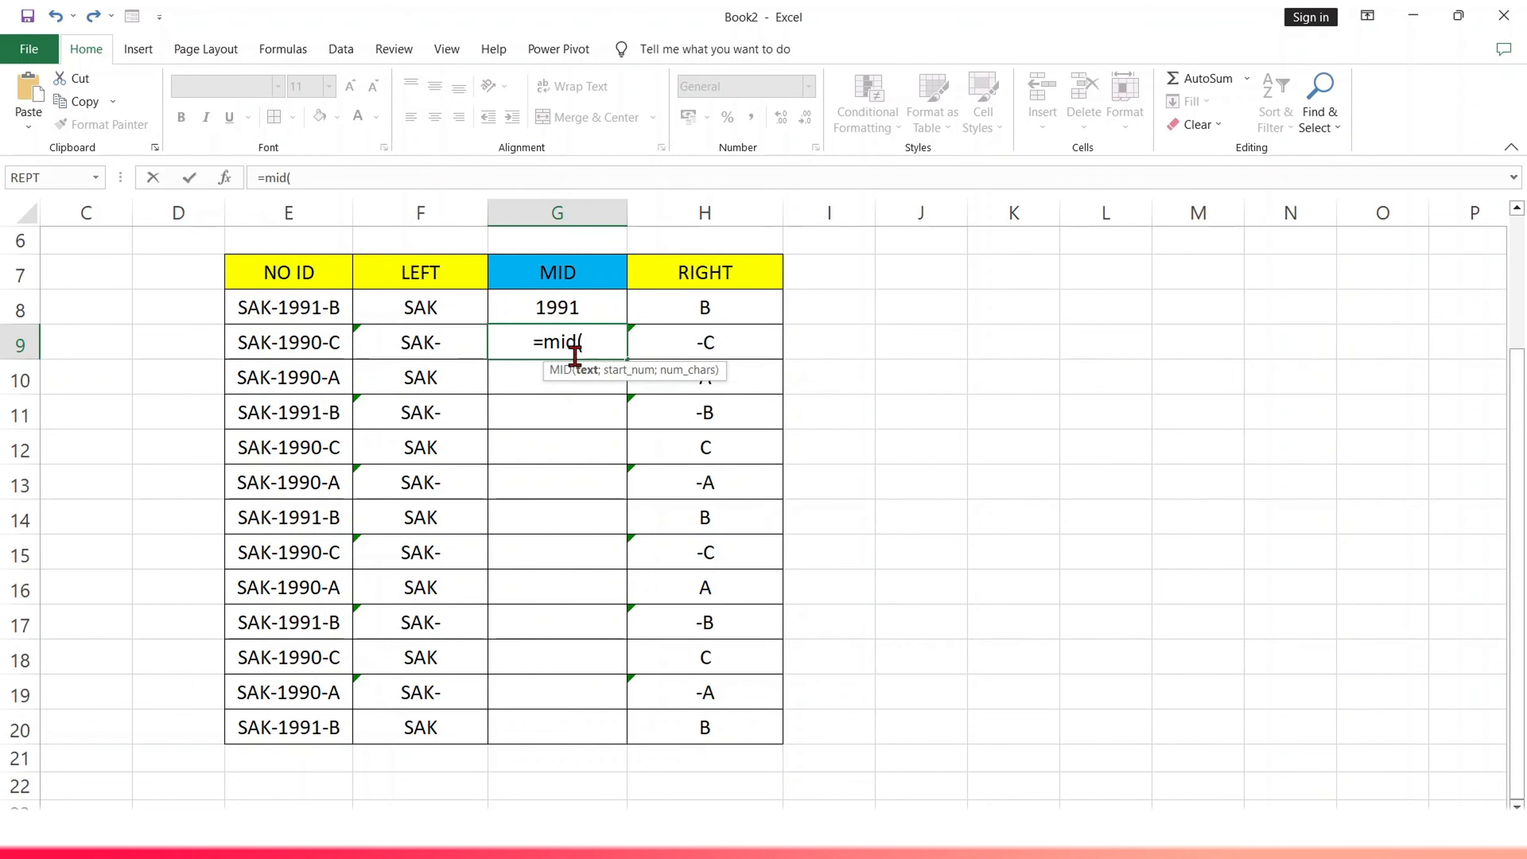
left_click(286, 341)
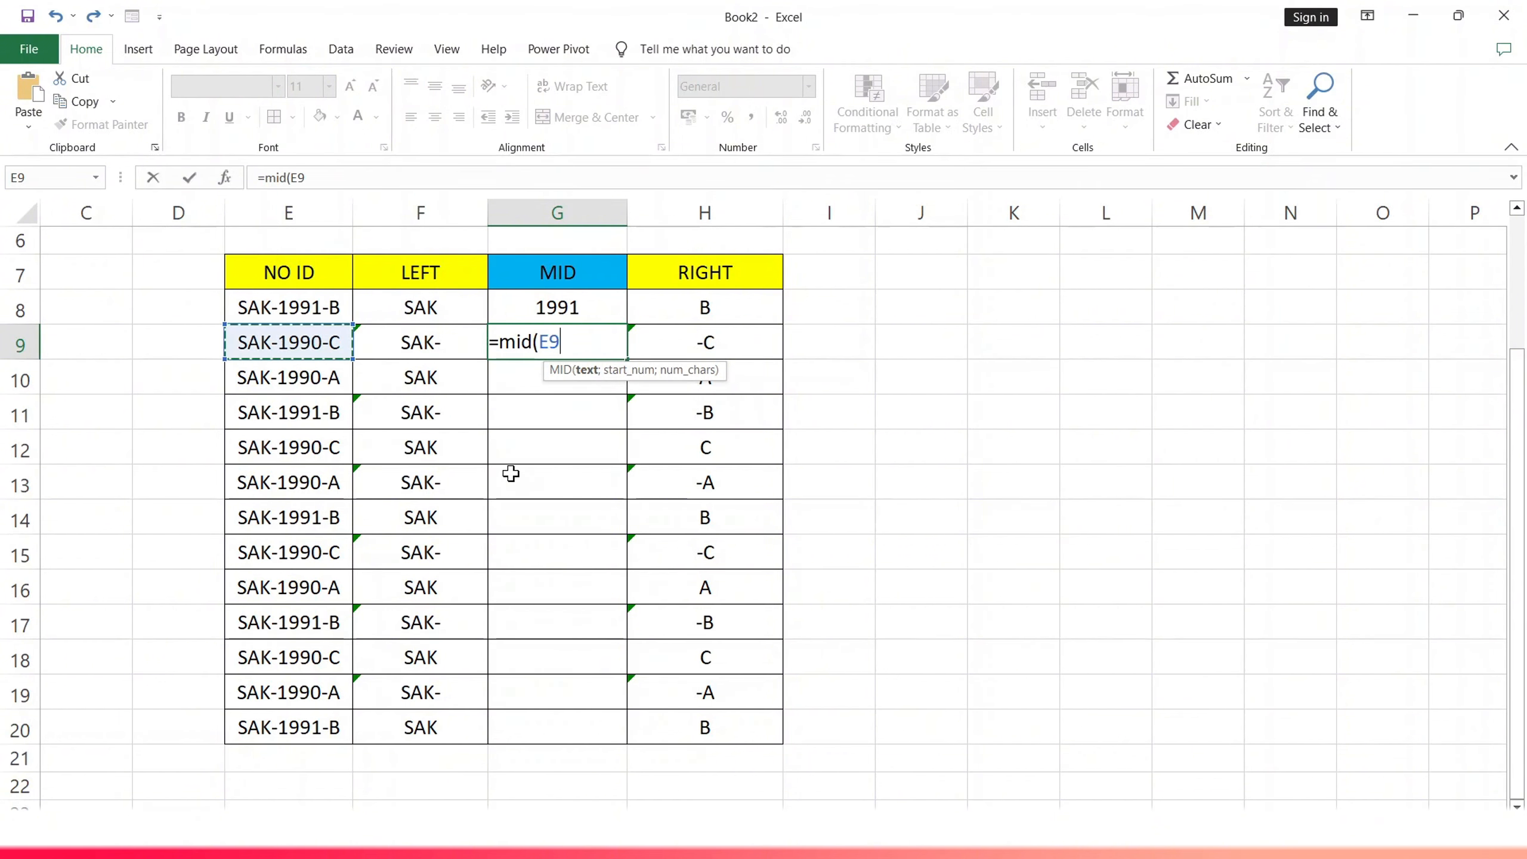
type(";")
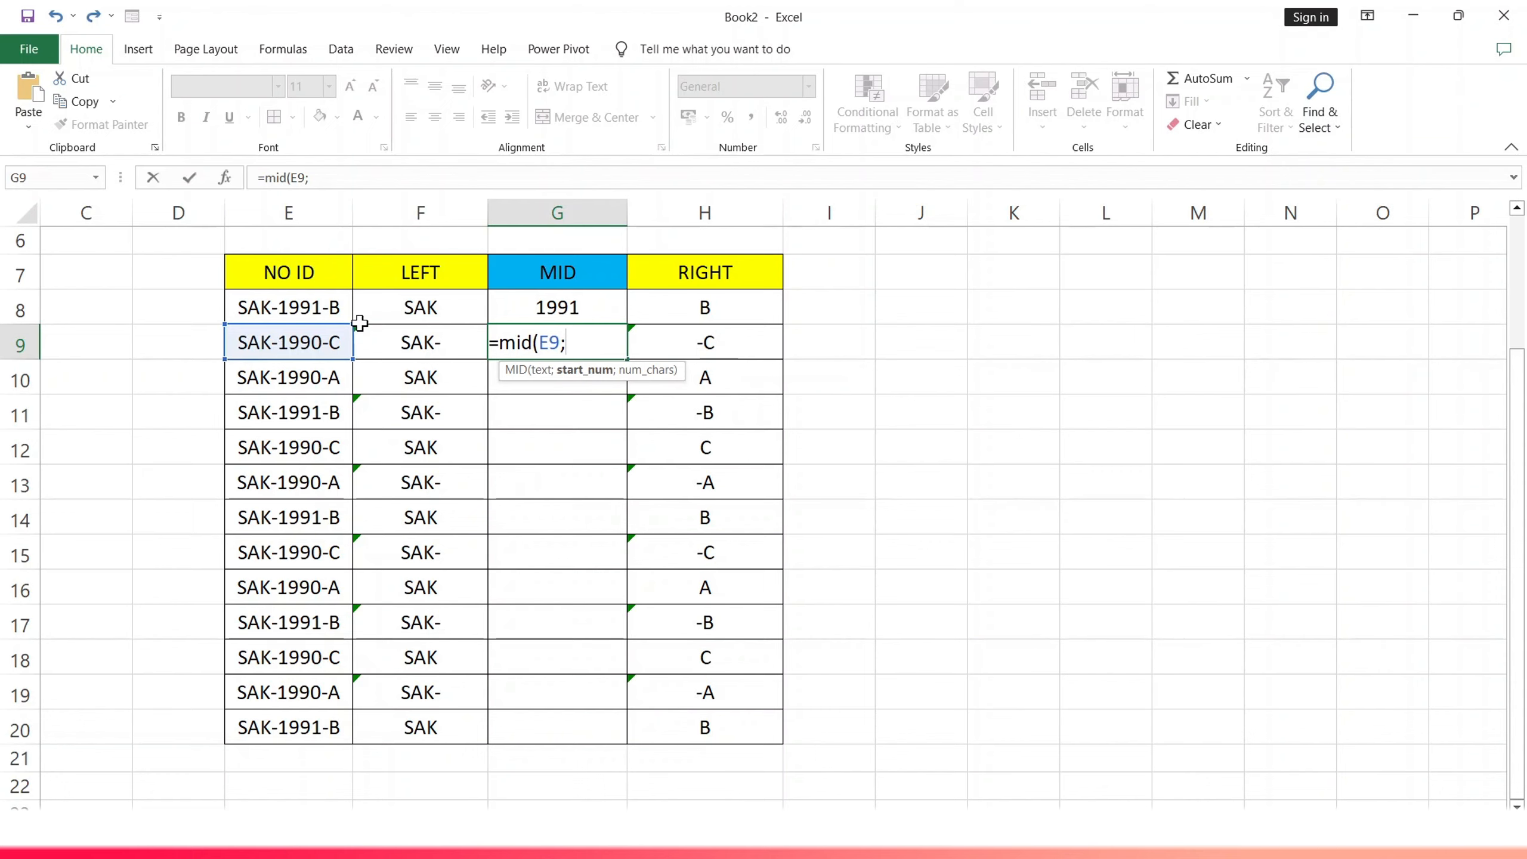
type("4;")
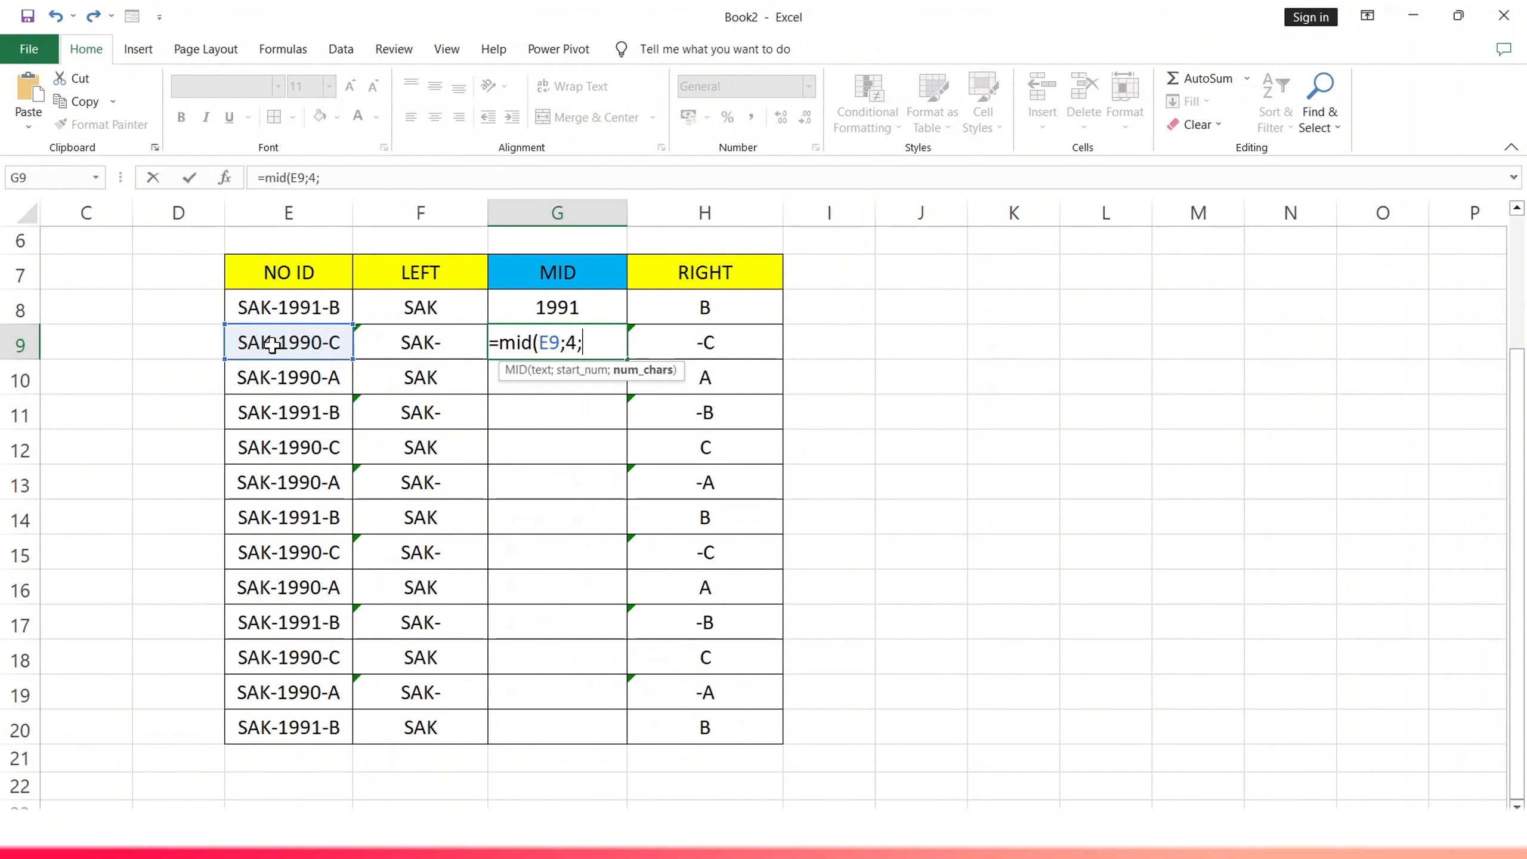
type("6")
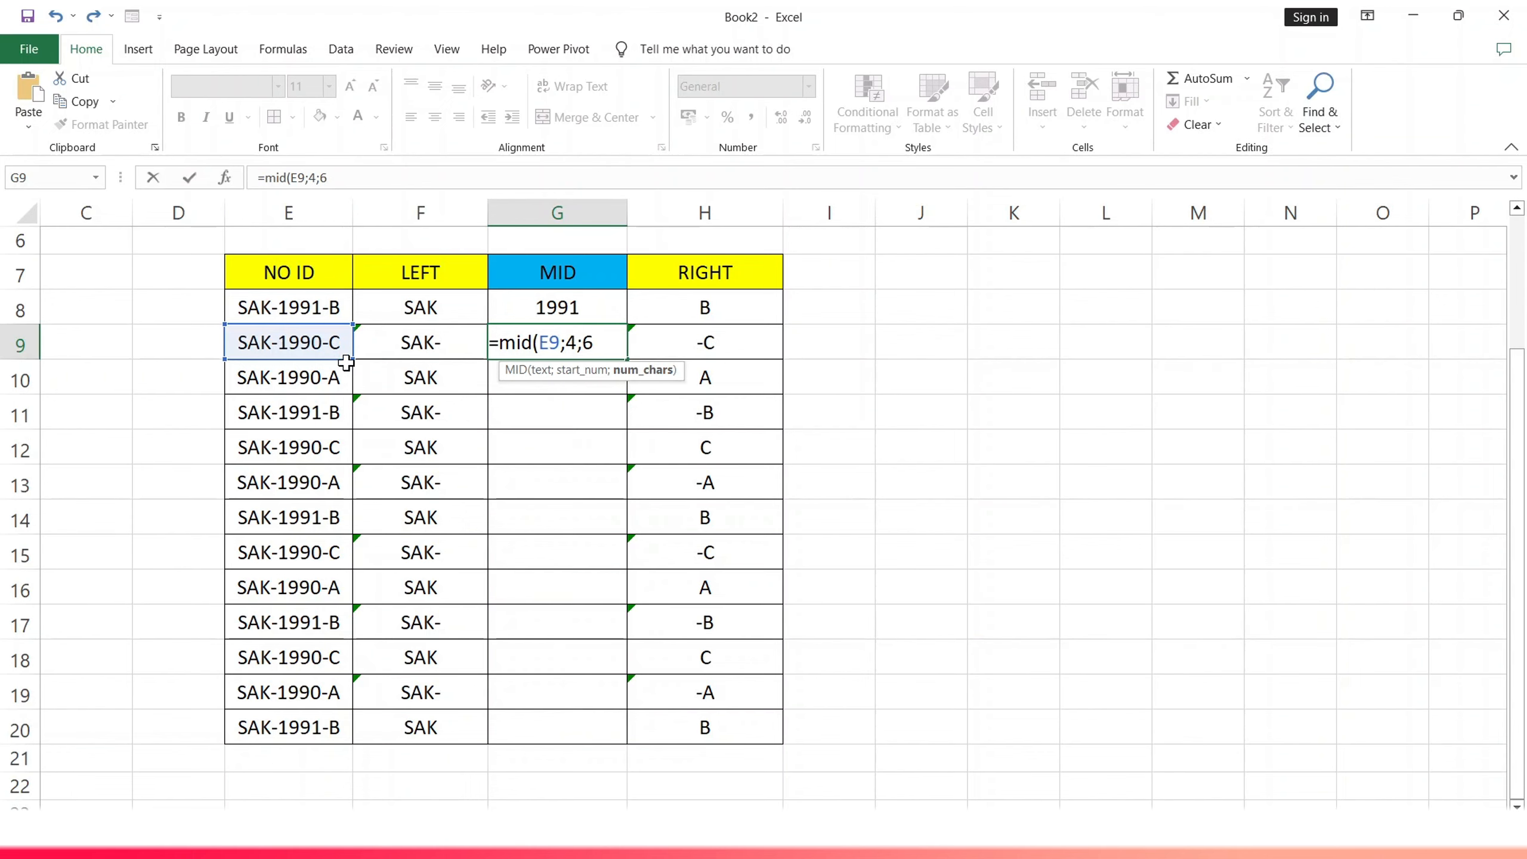
type(")")
key("Return")
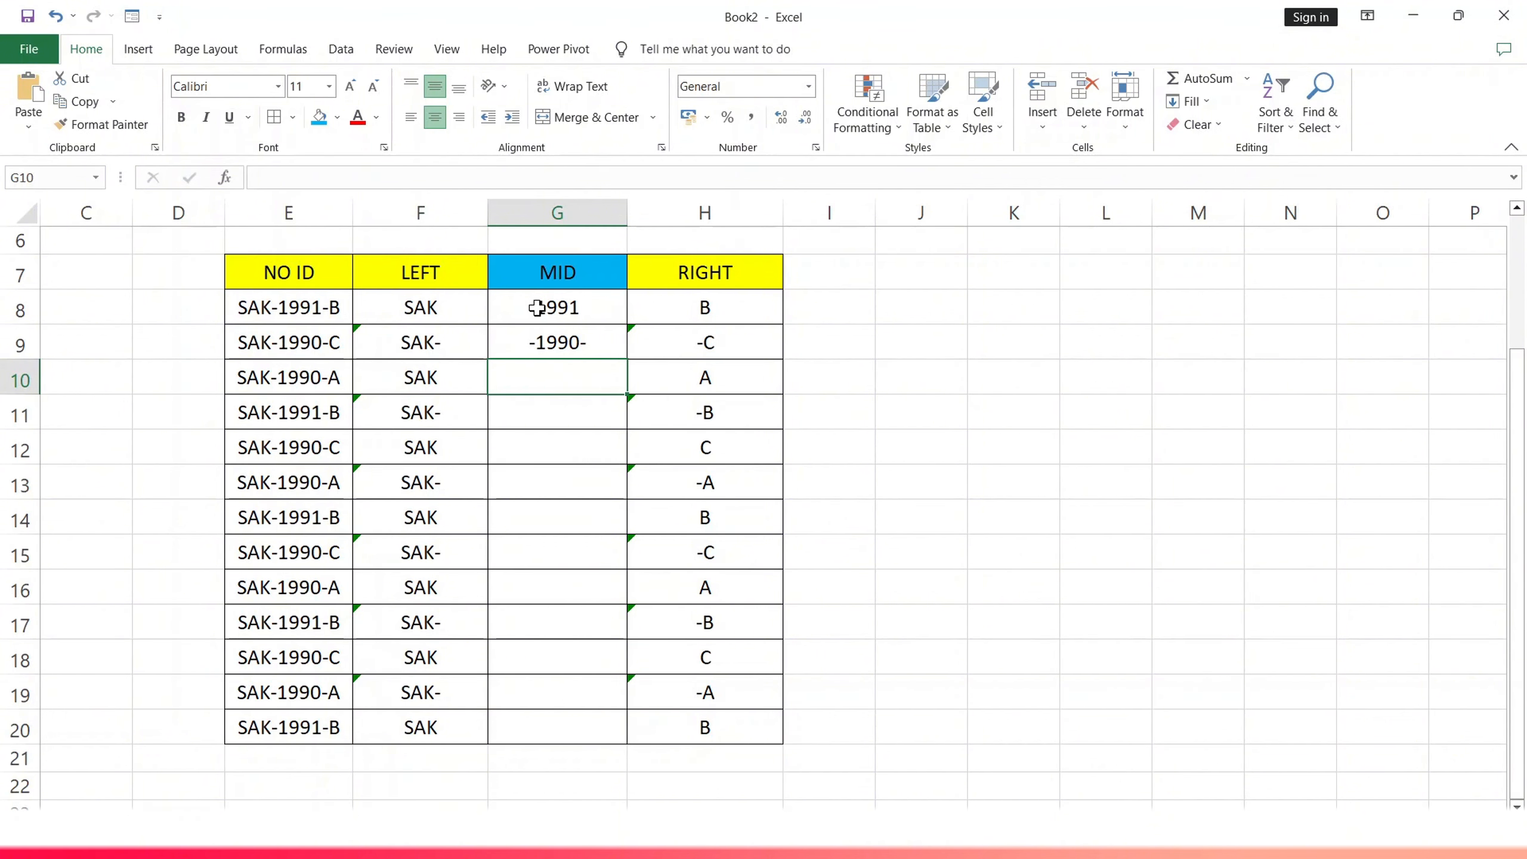
left_click_drag(537, 307, 620, 733)
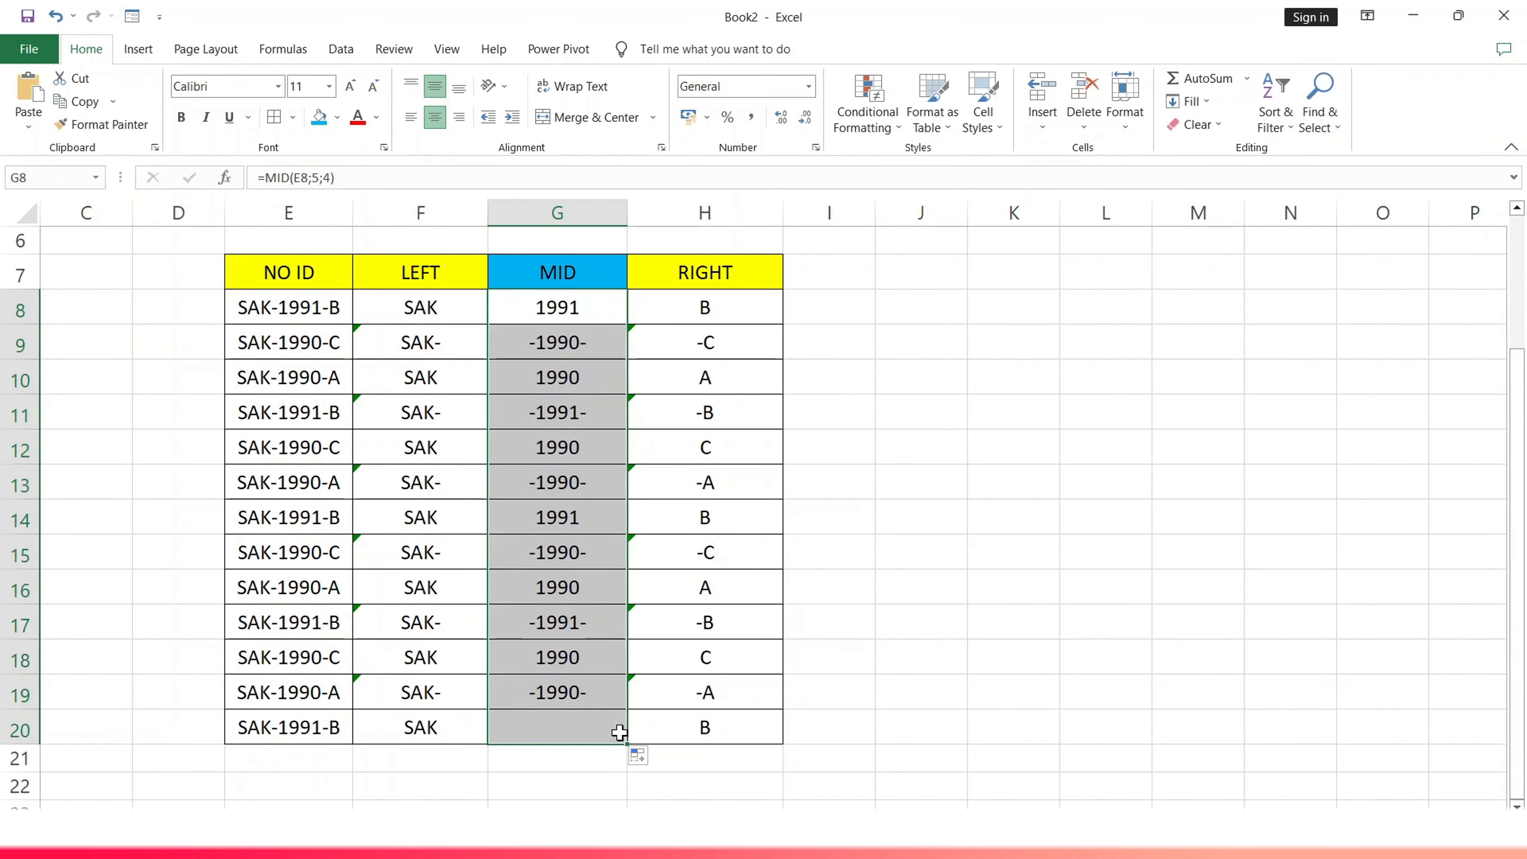